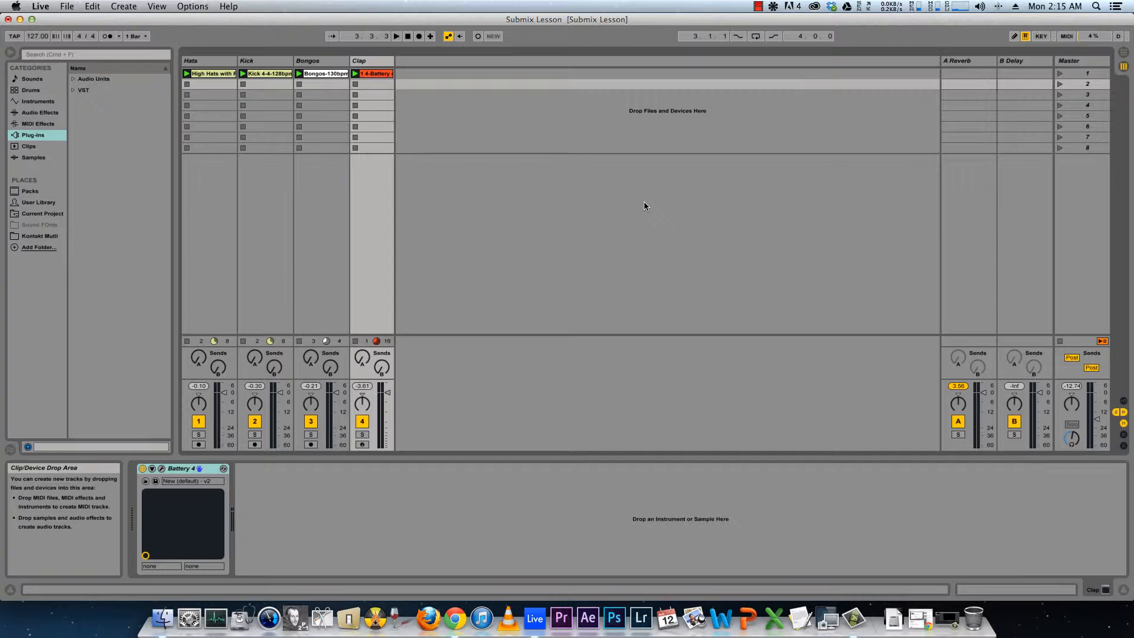
- Play back the Hats, Kick, Bongos and Clap clips together, and stop playback
key("space")
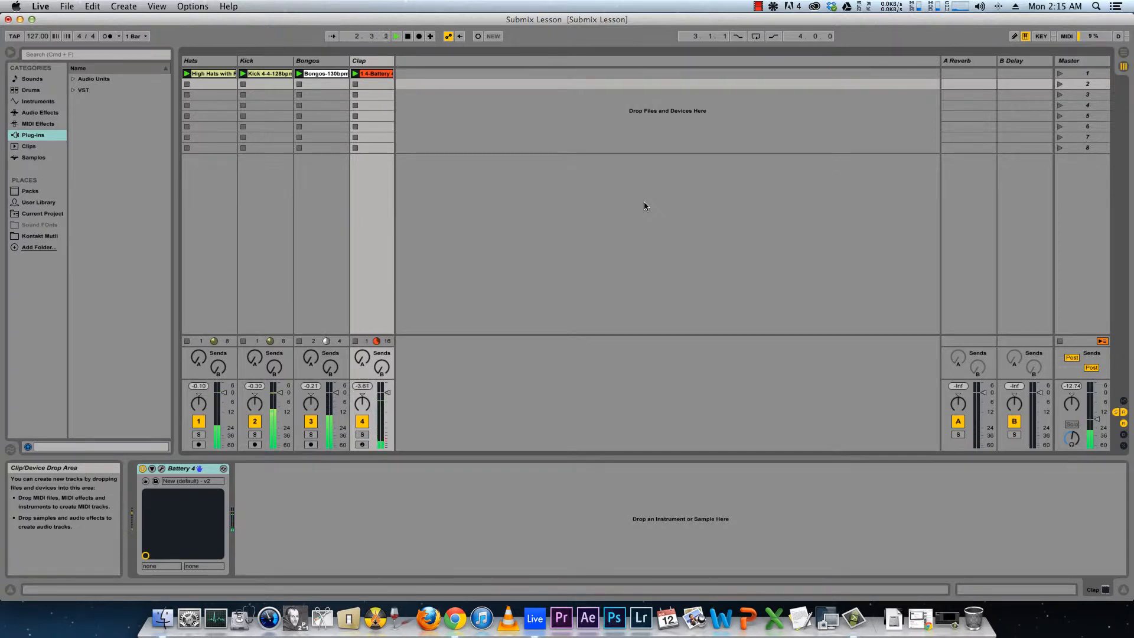
key("space")
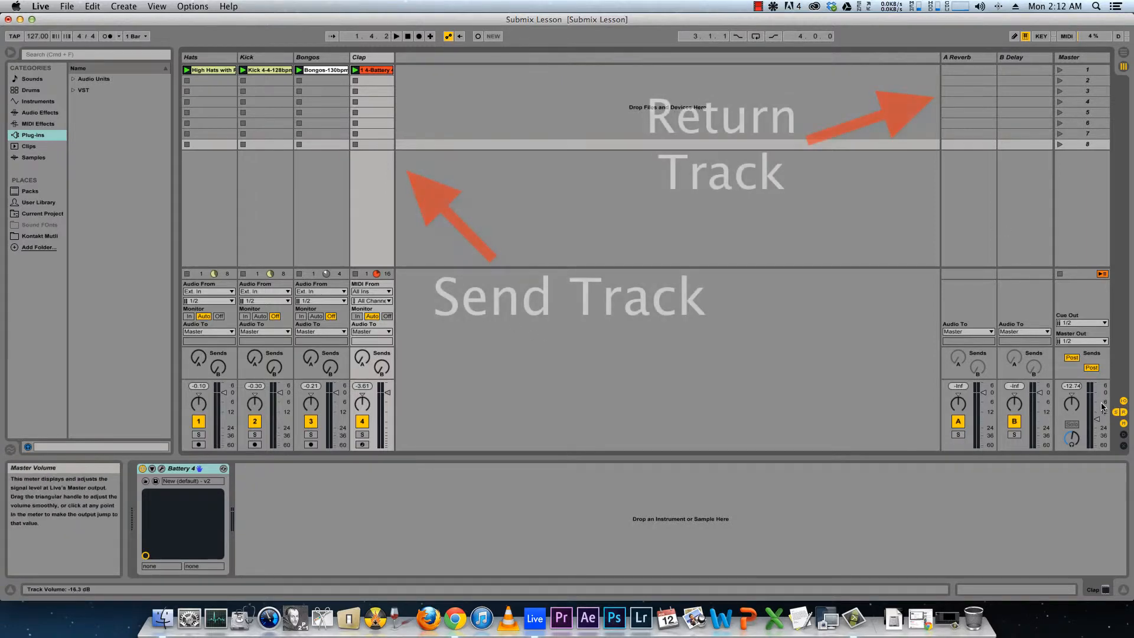
- Show the mixer's In/Out section and set the audio output of the Hats, Kick, Bongos and Clap tracks to Sends Only
left_click(1123, 402)
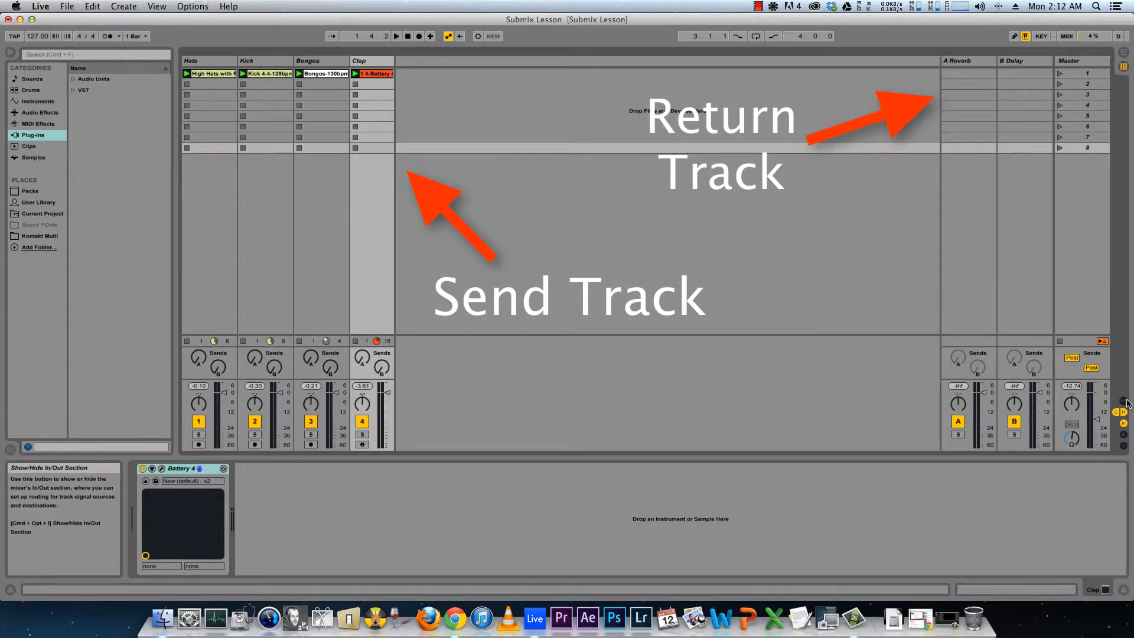
left_click(1123, 402)
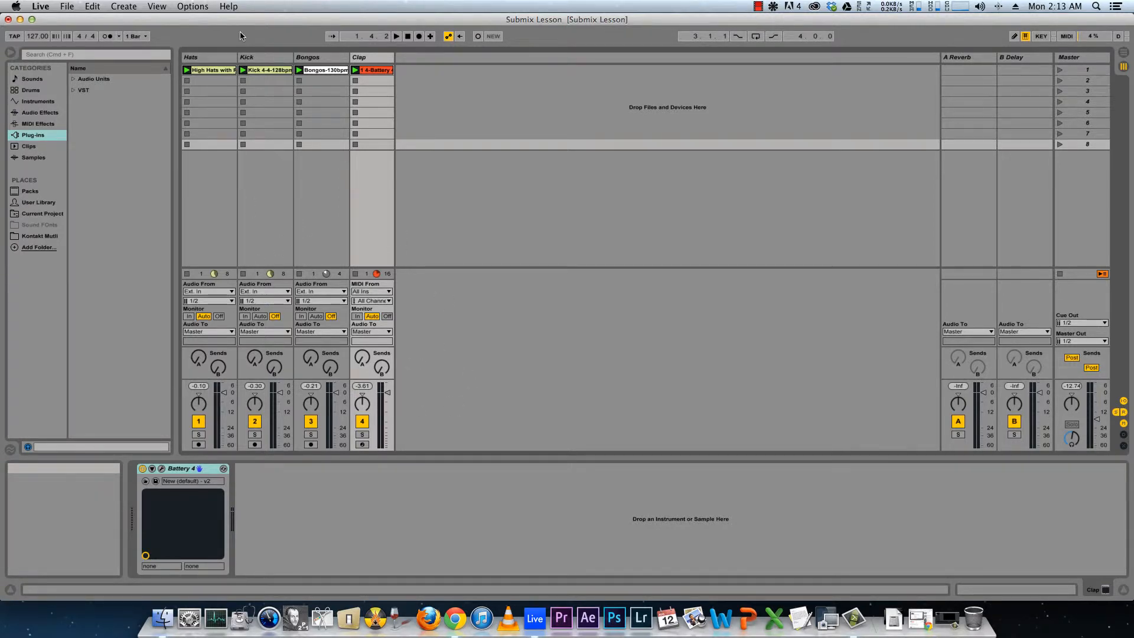
left_click(205, 57)
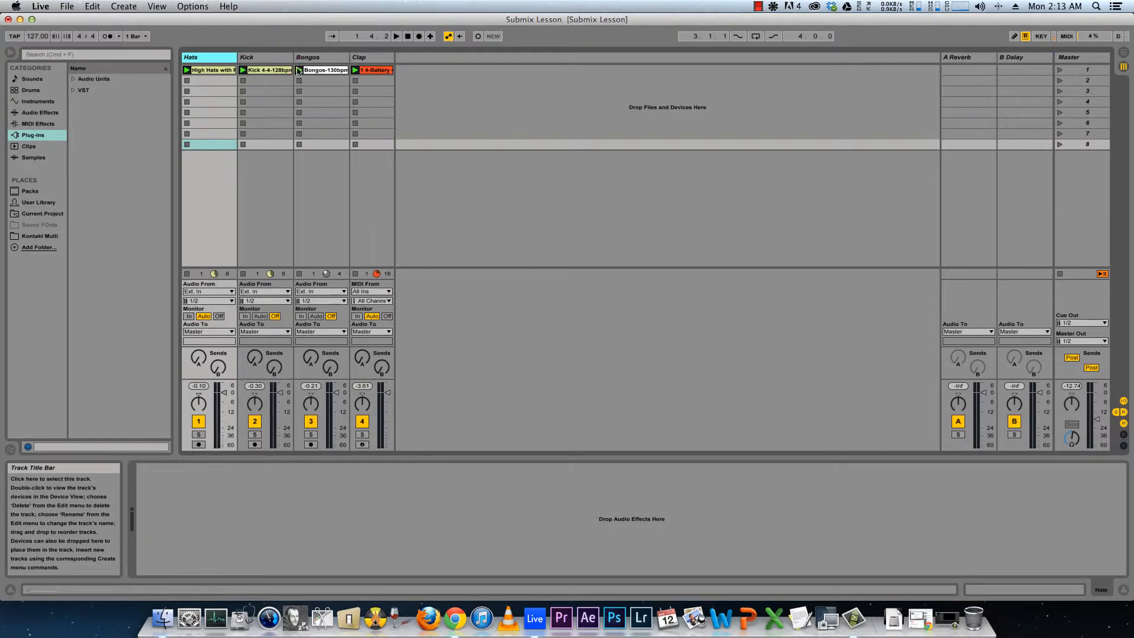
left_click(372, 57, "shift")
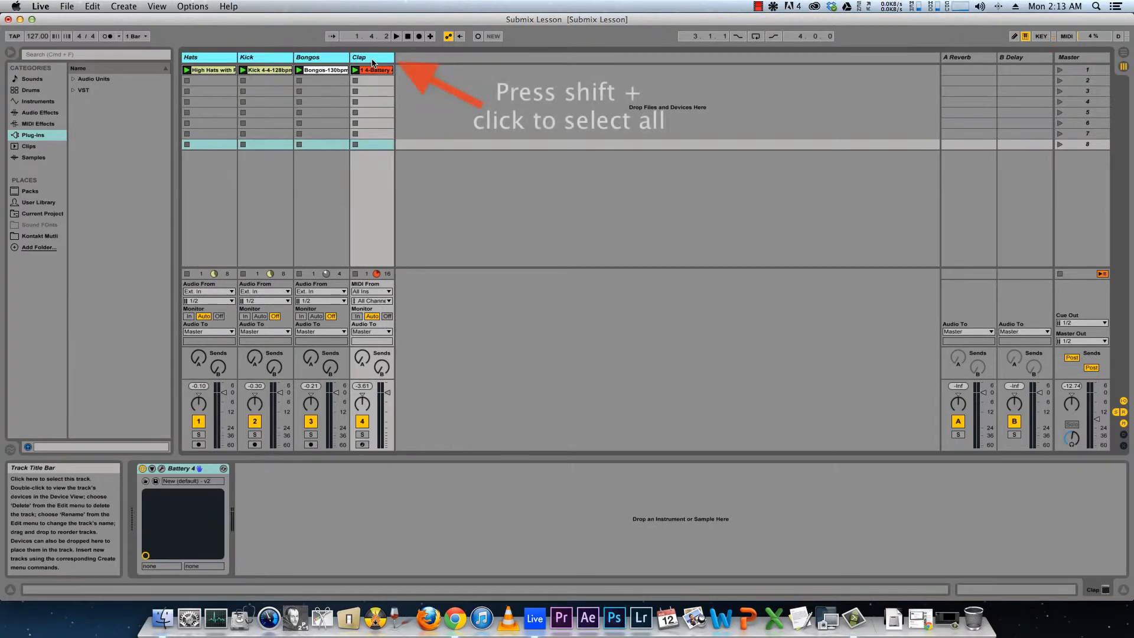
left_click(211, 332)
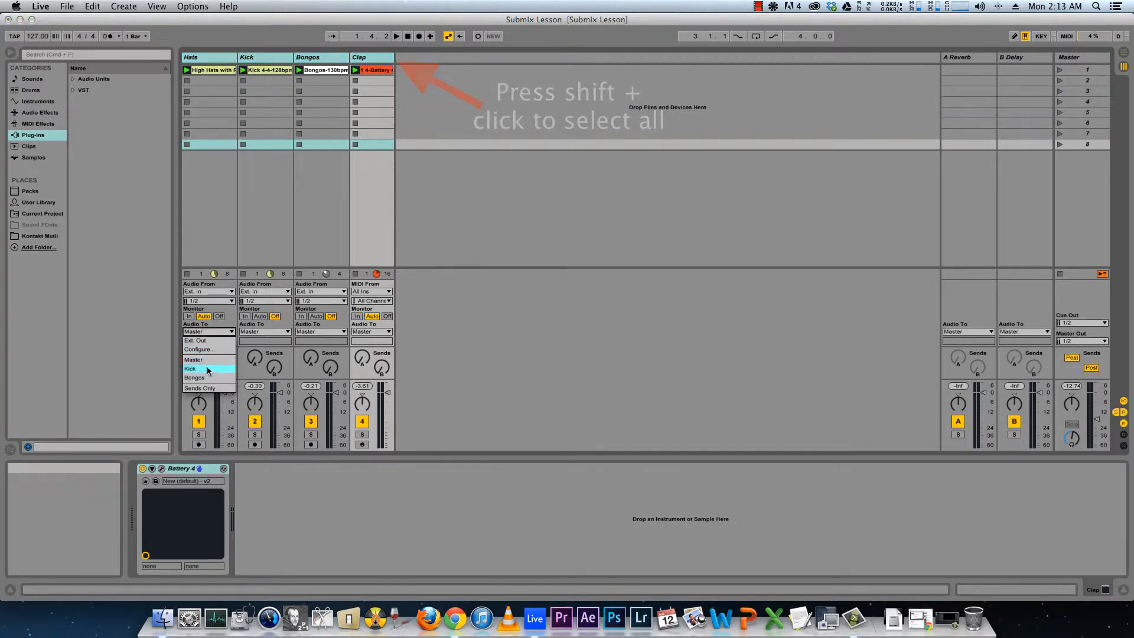
left_click(202, 388)
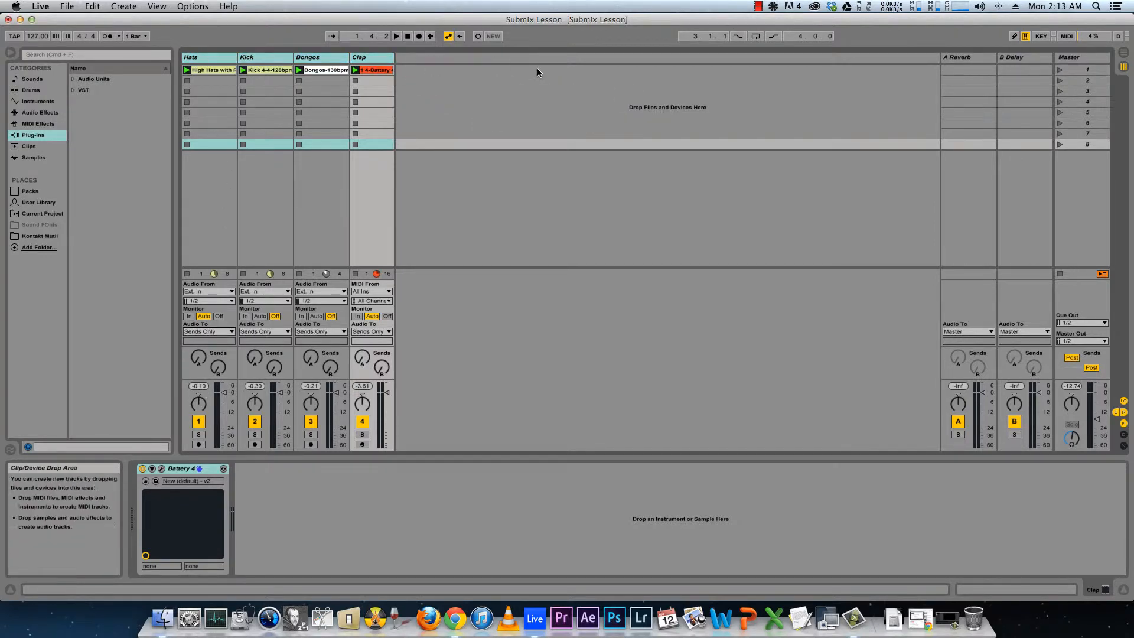
left_click(500, 79)
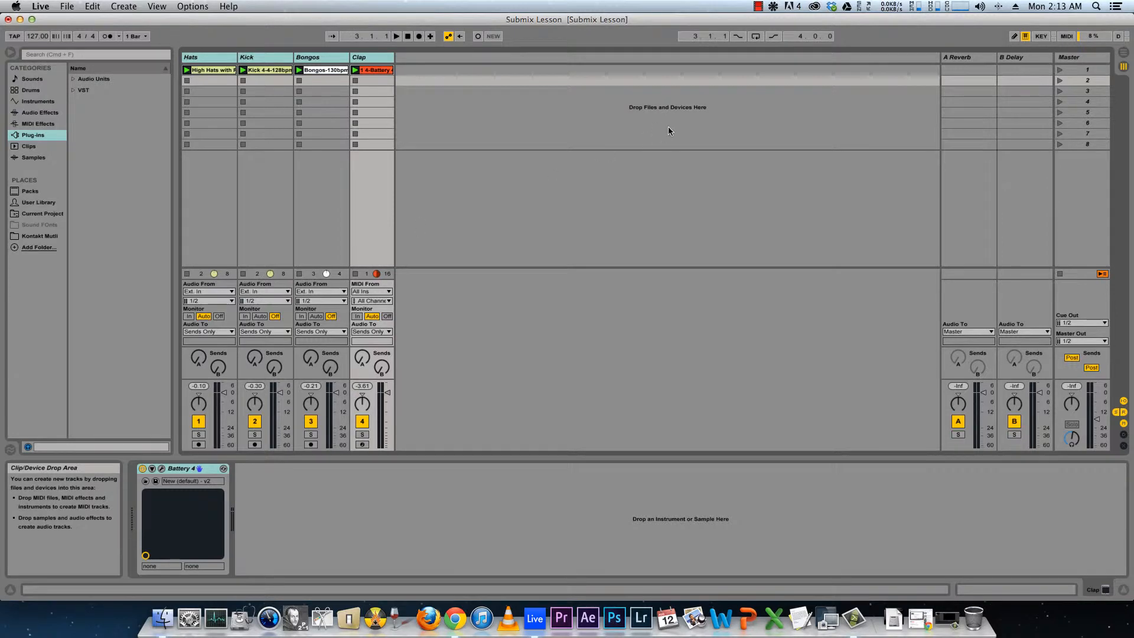
- Rename return track A as Drums
left_click(957, 59)
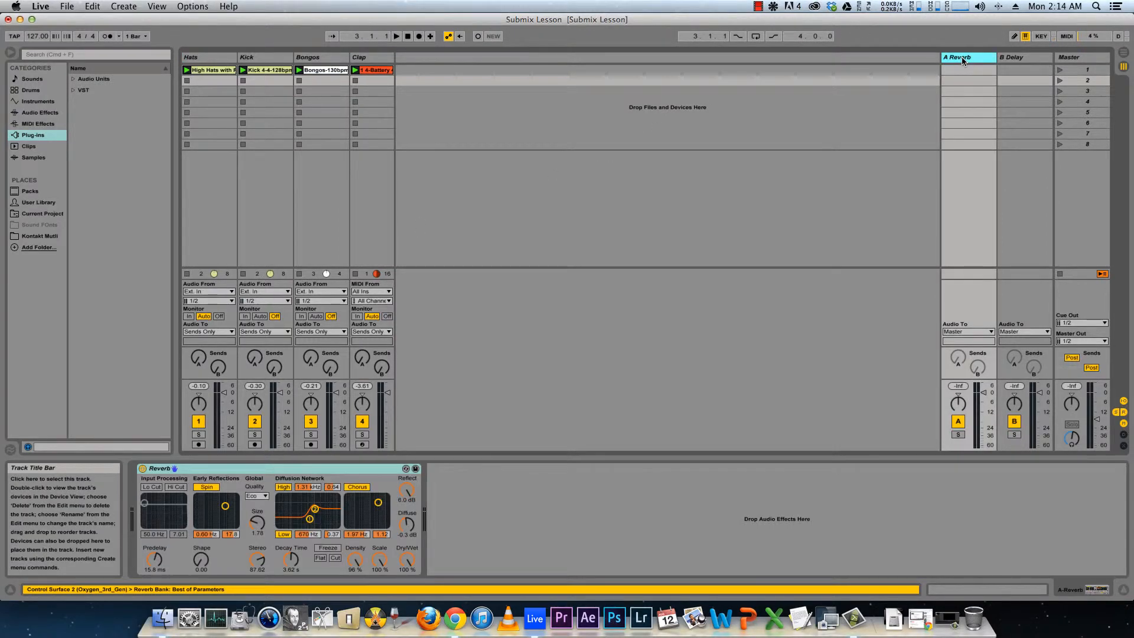
key("cmd+r")
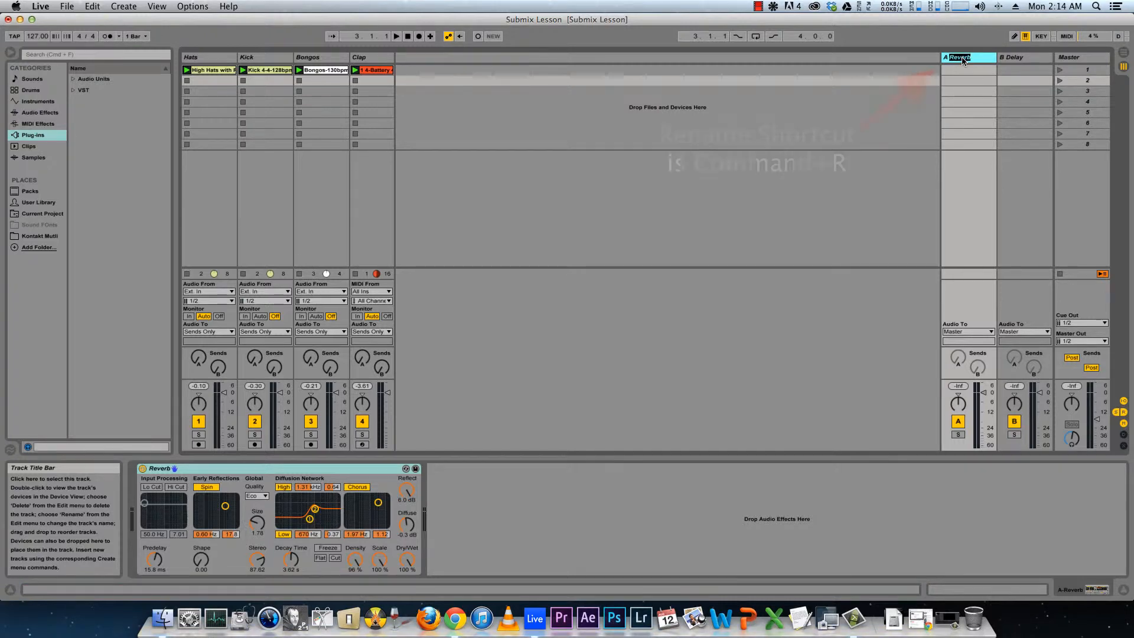
type("Drums")
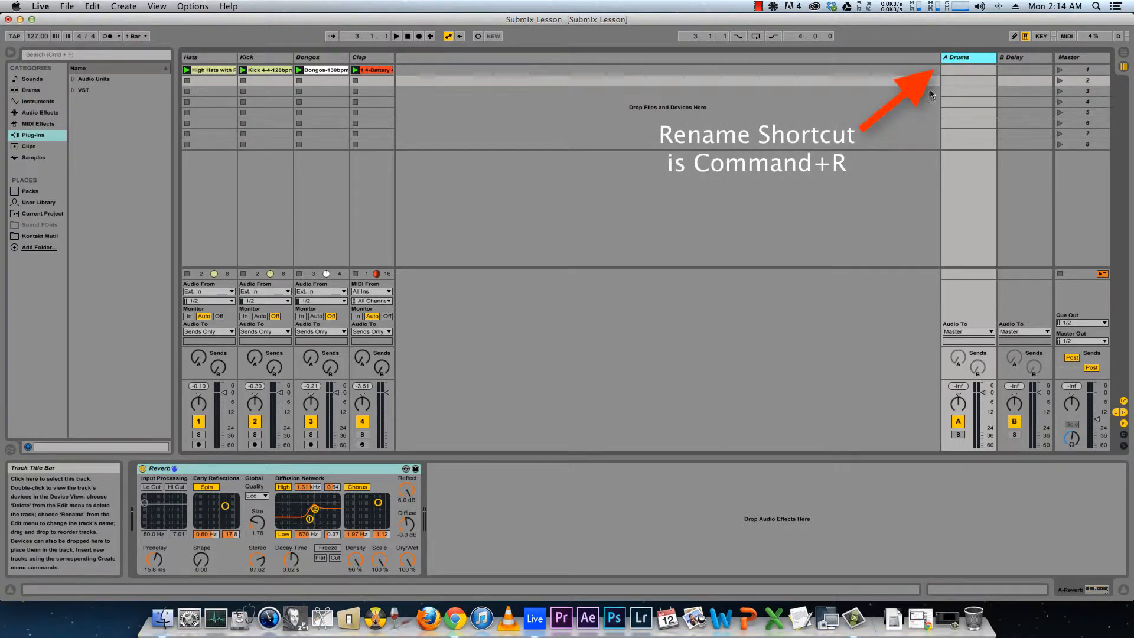
key("Return")
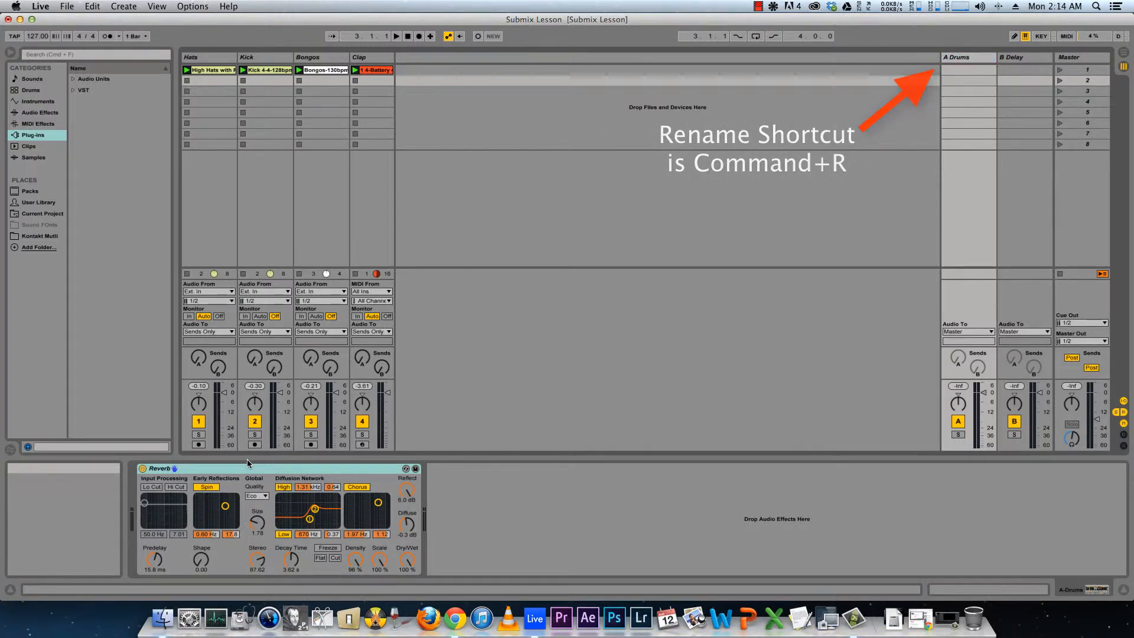
- Turn Send A fully up on the Hats, Kick, Bongos and Clap tracks together, and check the routing with a short playback
key("space")
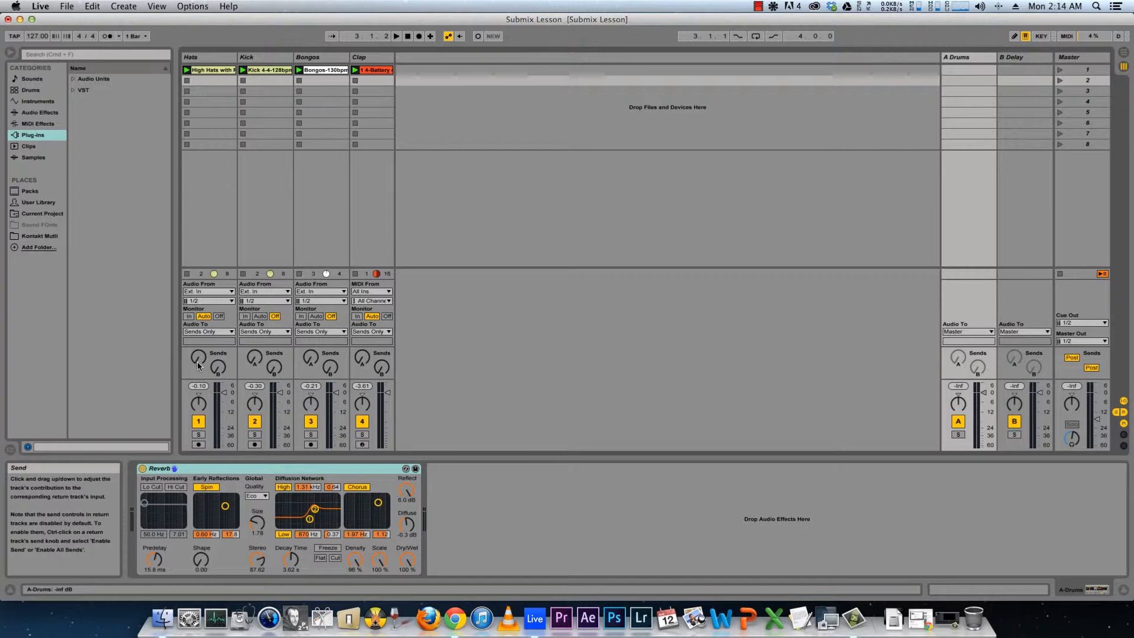
left_click_drag(199, 365, 196, 352)
left_click(211, 56)
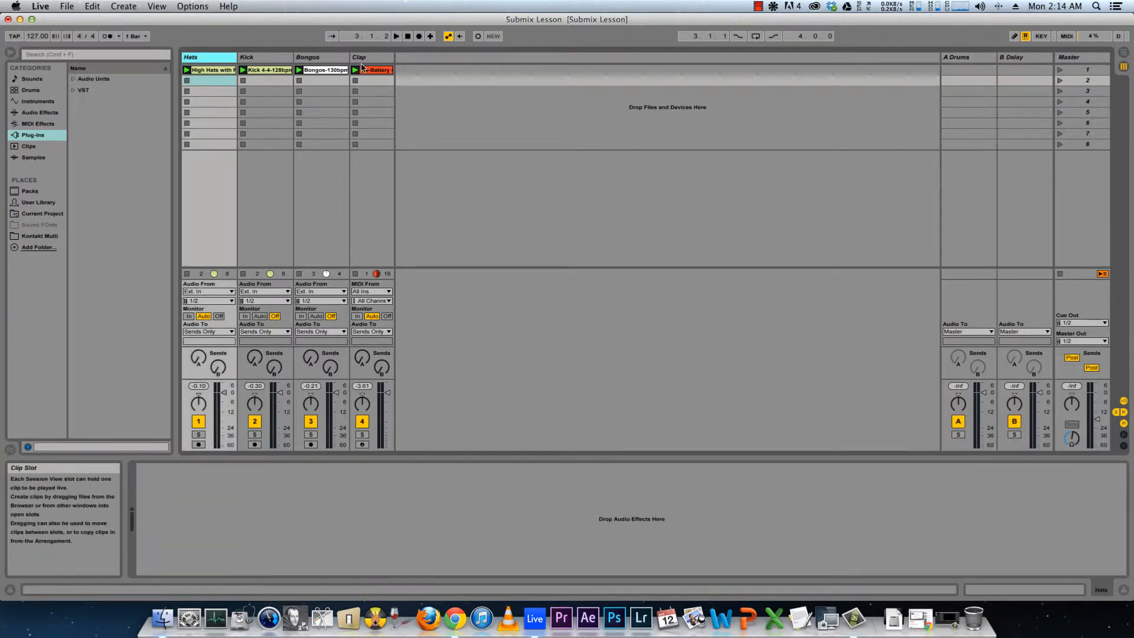
left_click(366, 58, "shift")
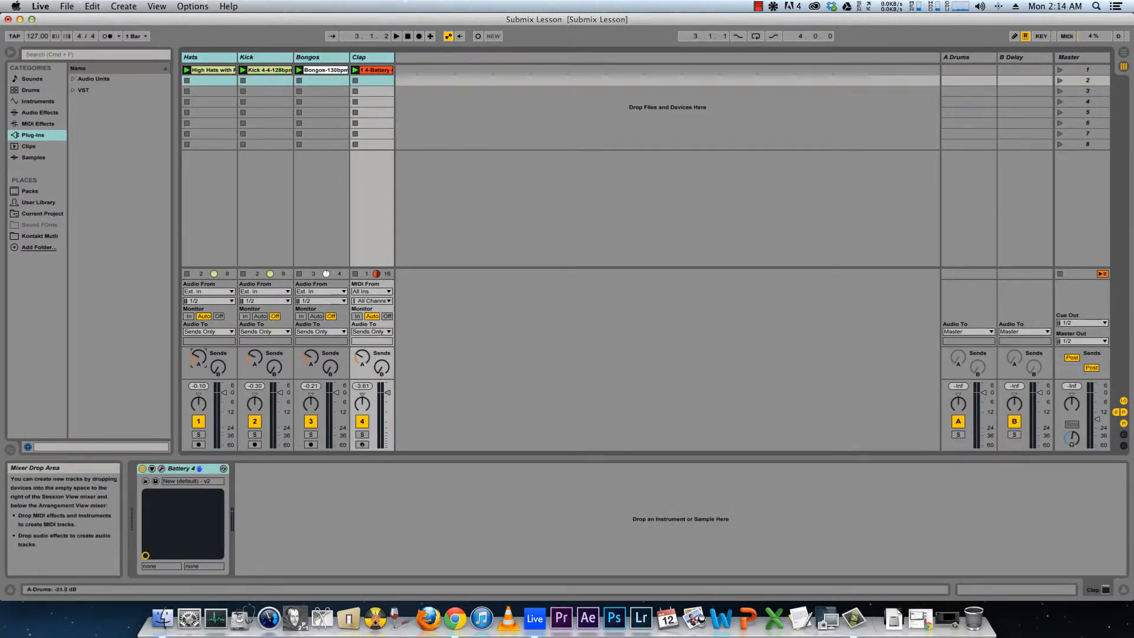
left_click_drag(199, 362, 199, 331)
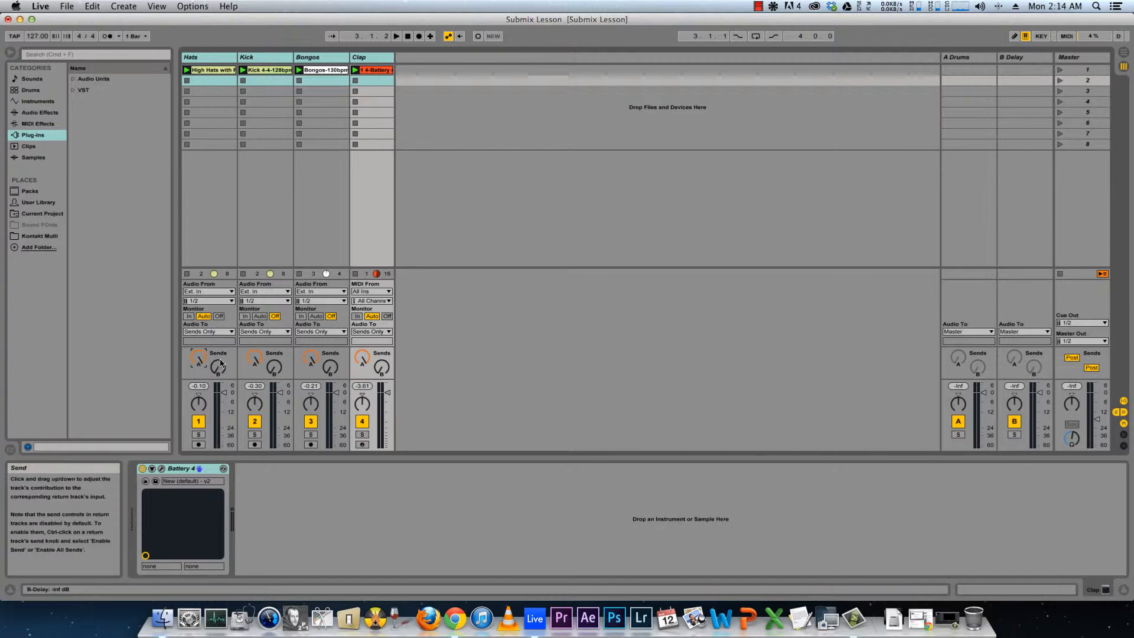
key("space")
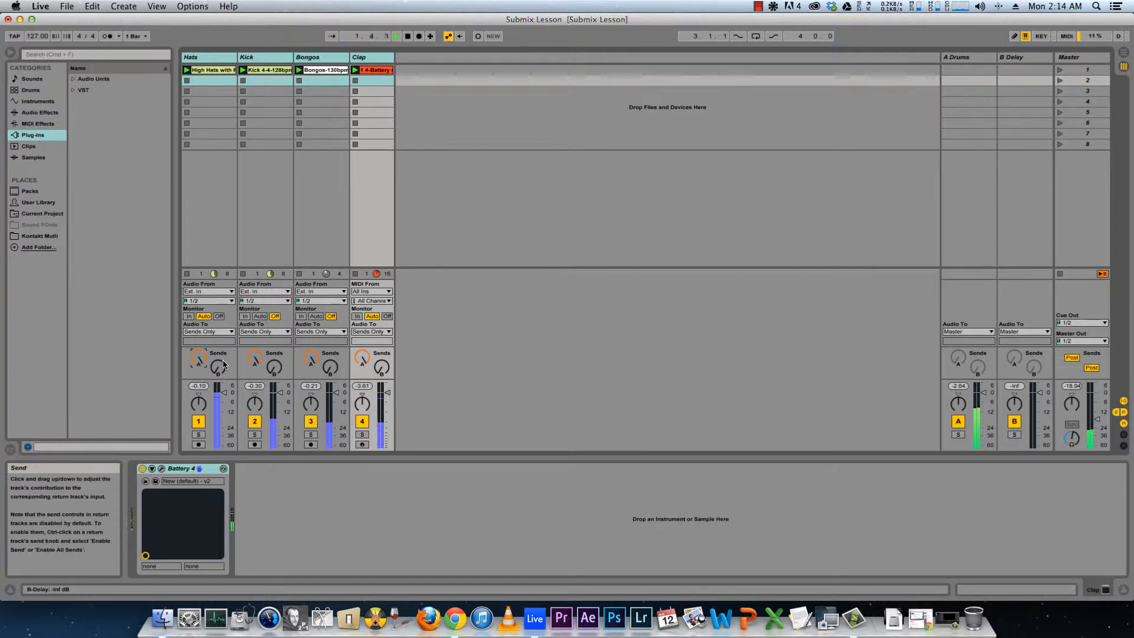
key("space")
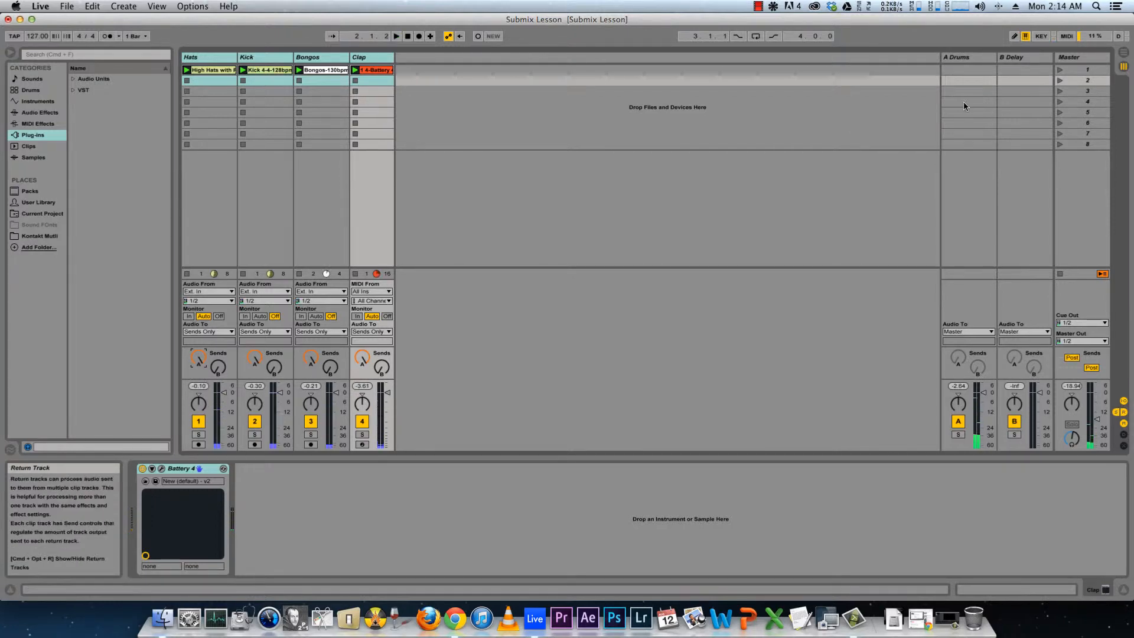
- Delete the Reverb effect from the Drums return track and play the submix dry
left_click(962, 58)
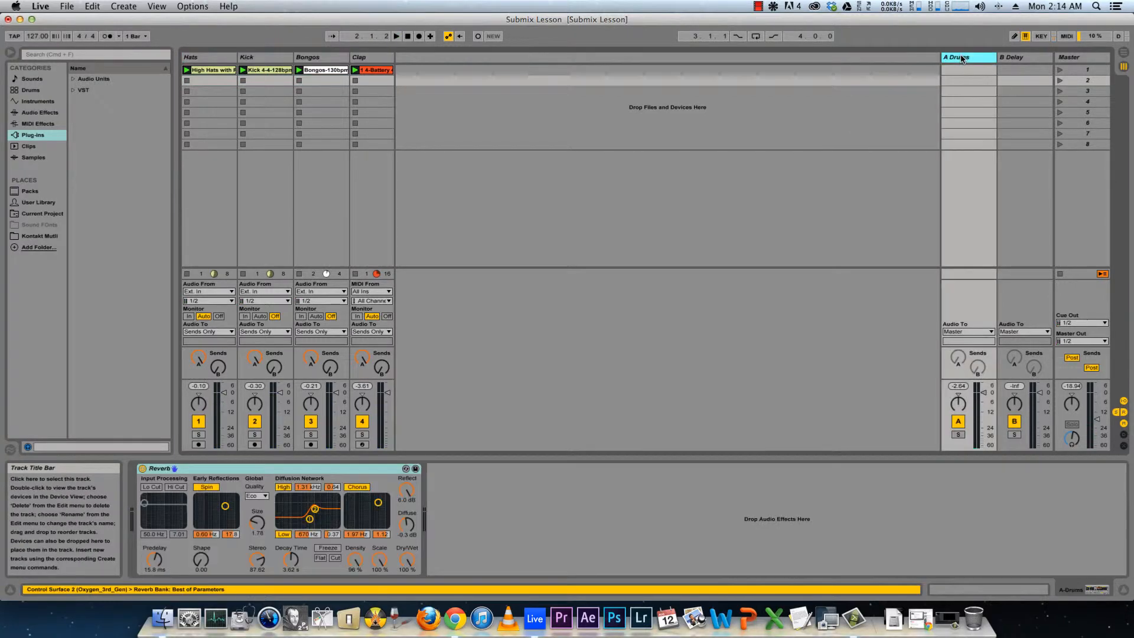
left_click(339, 464)
key("Delete")
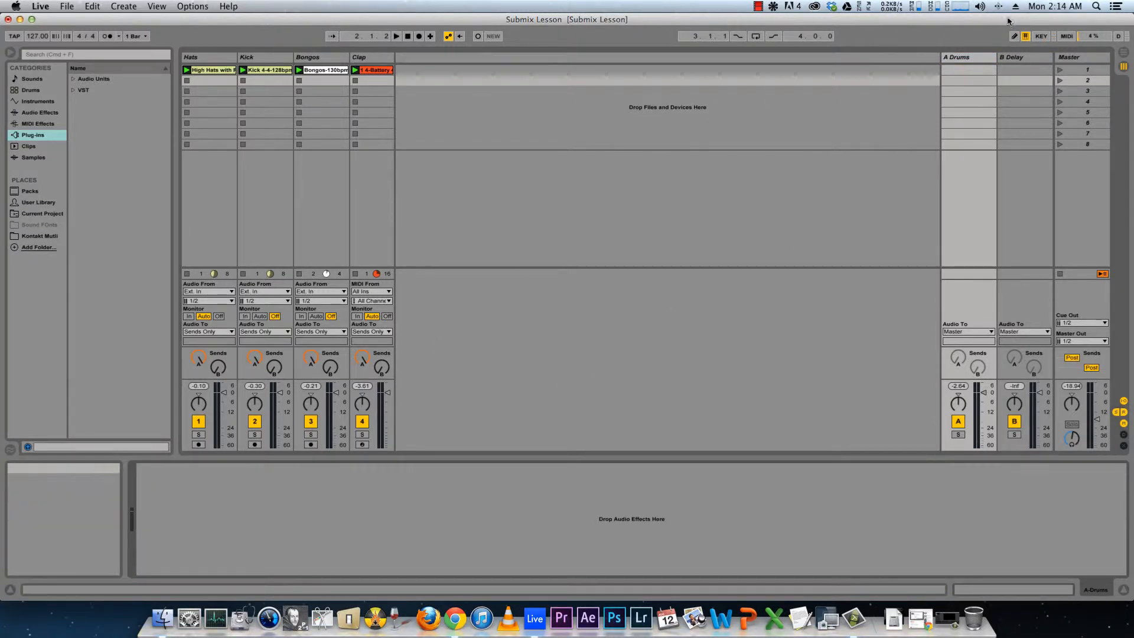
key("space")
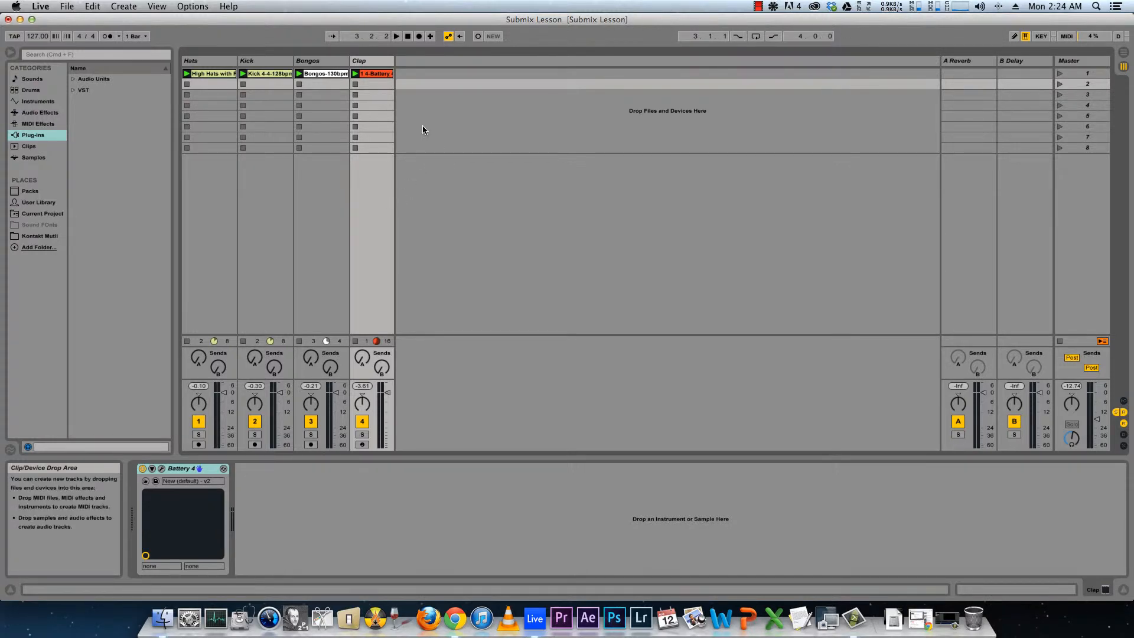
- Insert an audio track after the Clap track and name it Drum Bus
right_click(451, 202)
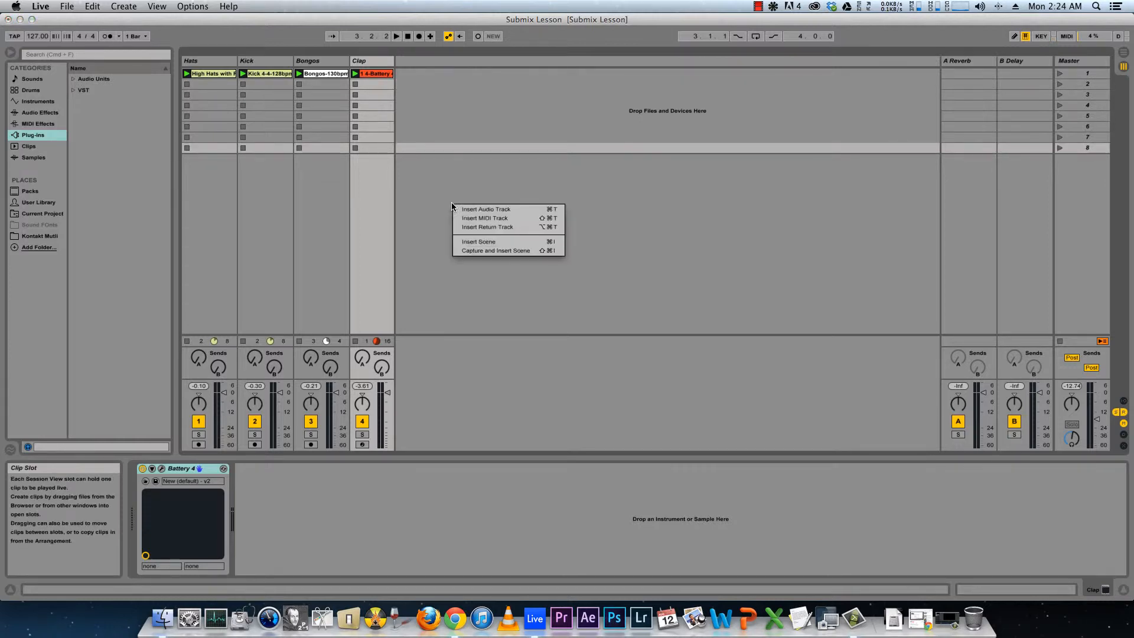
left_click(466, 205)
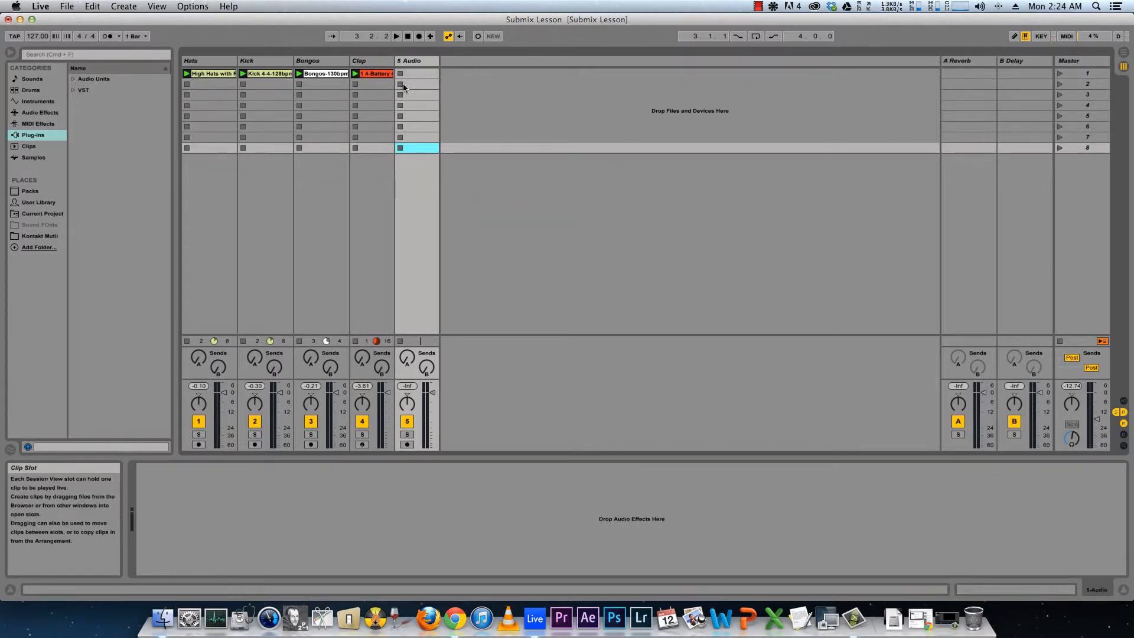
left_click(415, 62)
key("super+r")
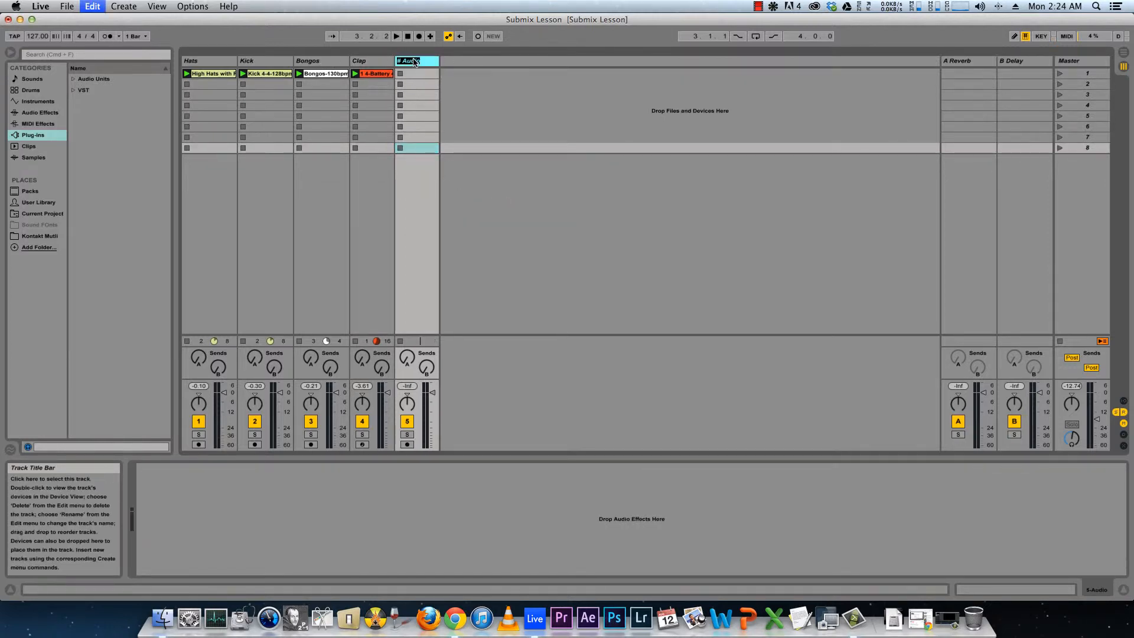
type("Drum Bus")
left_click(455, 88)
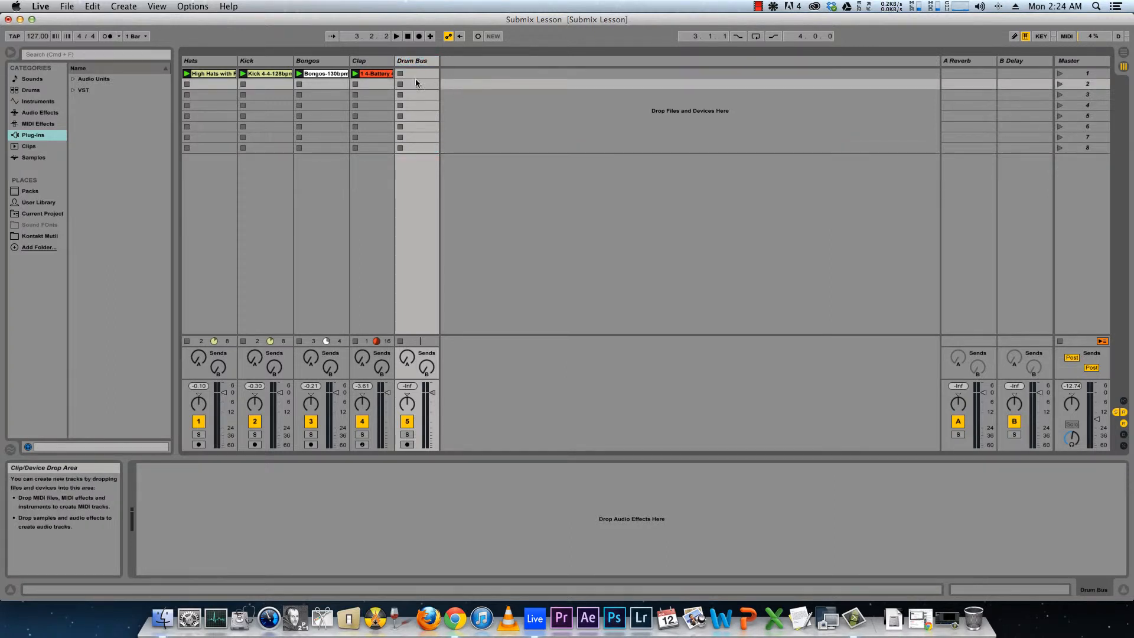
- Show the In/Out section and route the audio output of the Hats, Kick, Bongos and Clap tracks to Drum Bus
left_click(201, 62)
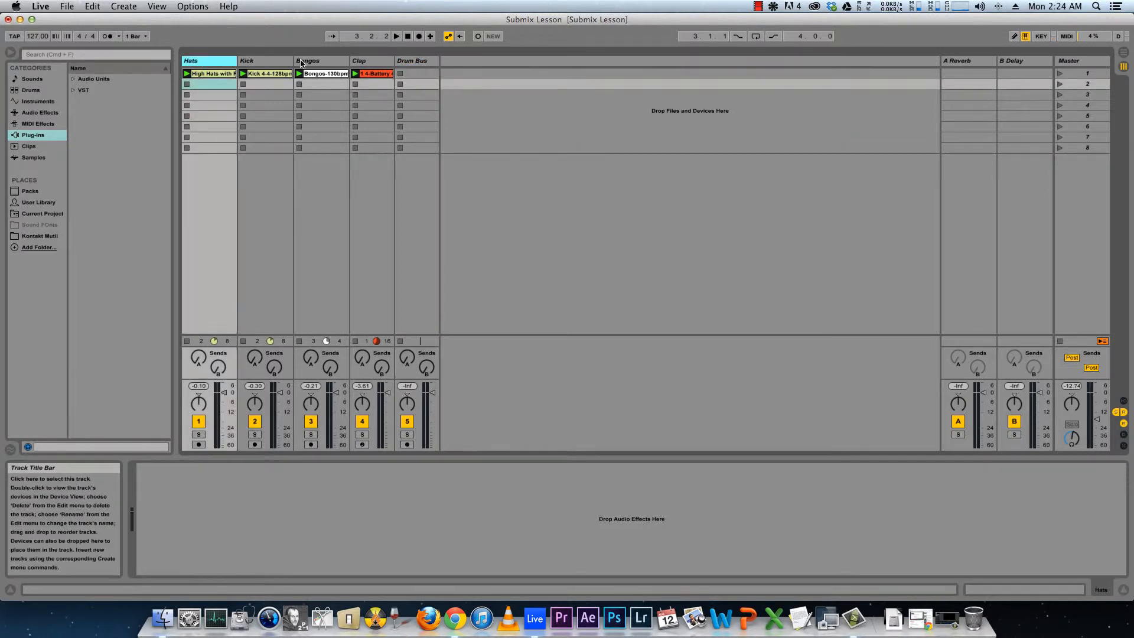
left_click(374, 63, "shift")
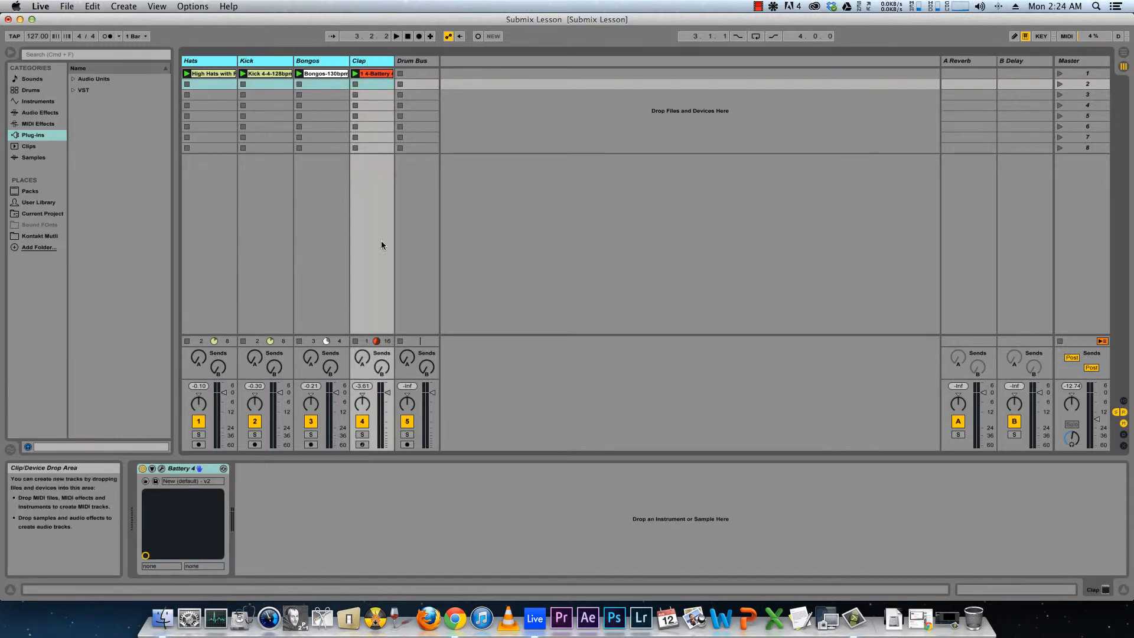
left_click(1122, 401)
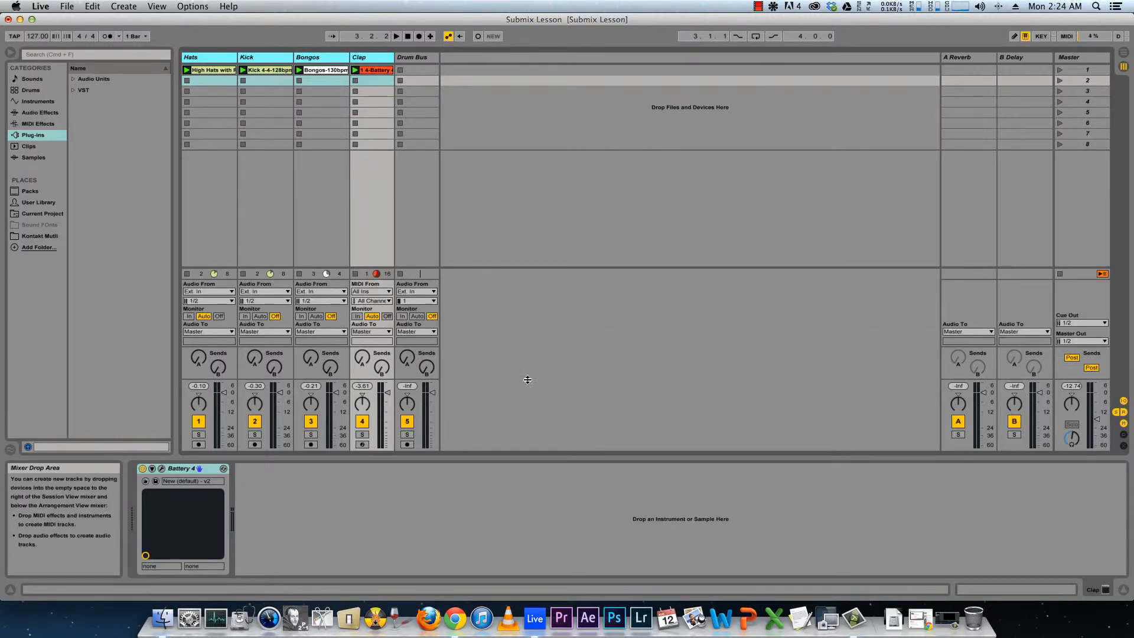
left_click(211, 331)
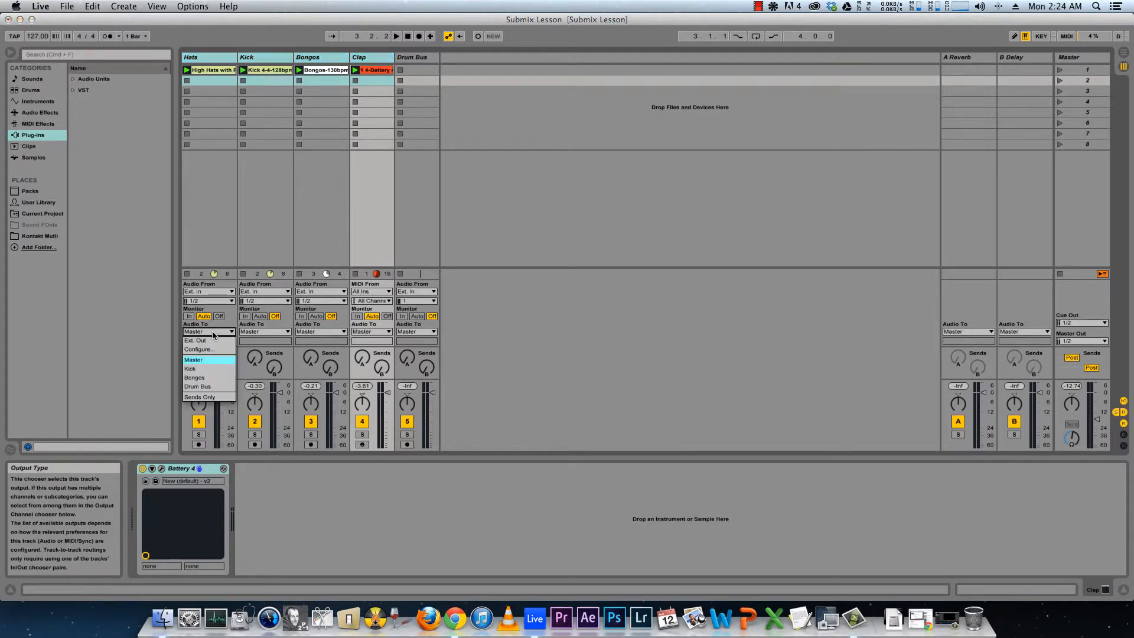
left_click(201, 387)
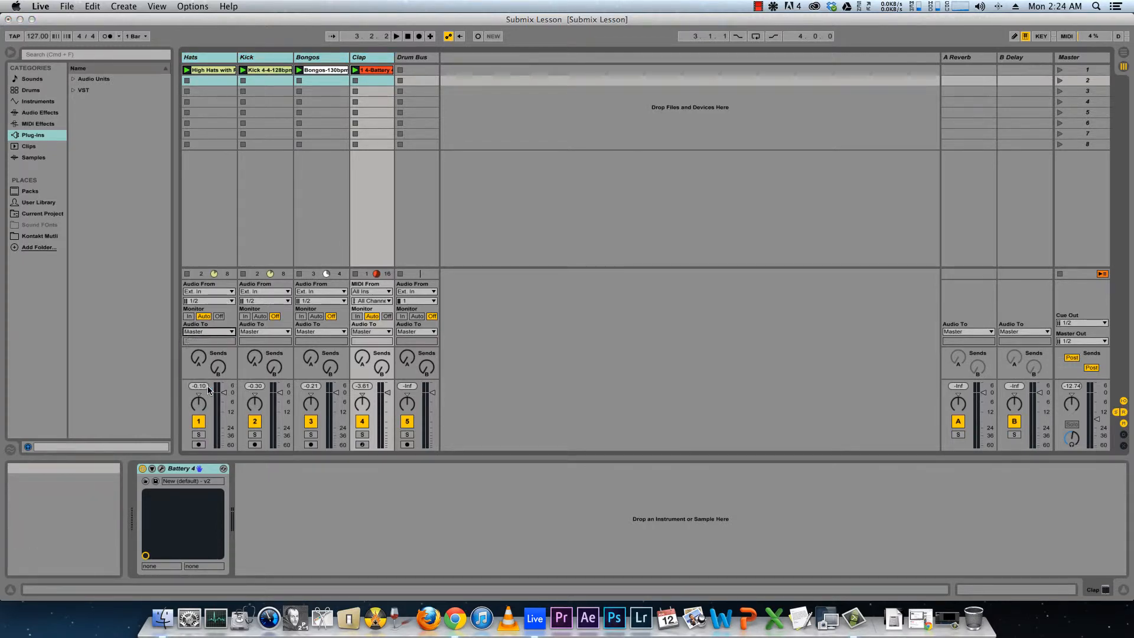
- Lower the Drum Bus track volume to about -11.7 dB and set its monitoring to In during playback
left_click(415, 56)
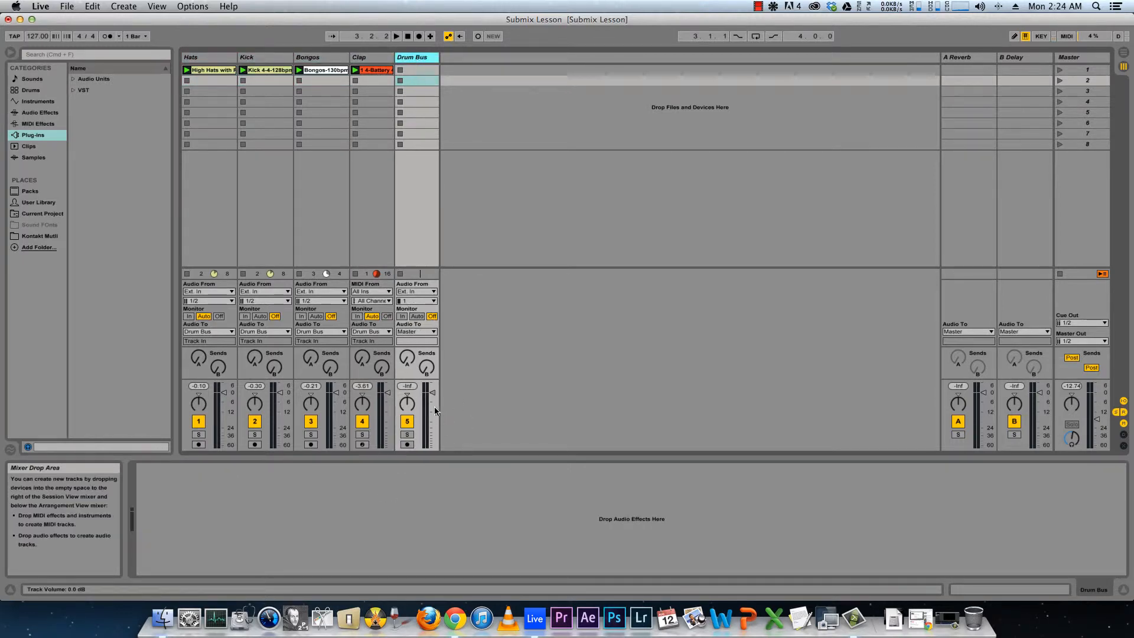
left_click_drag(430, 391, 432, 409)
key("space")
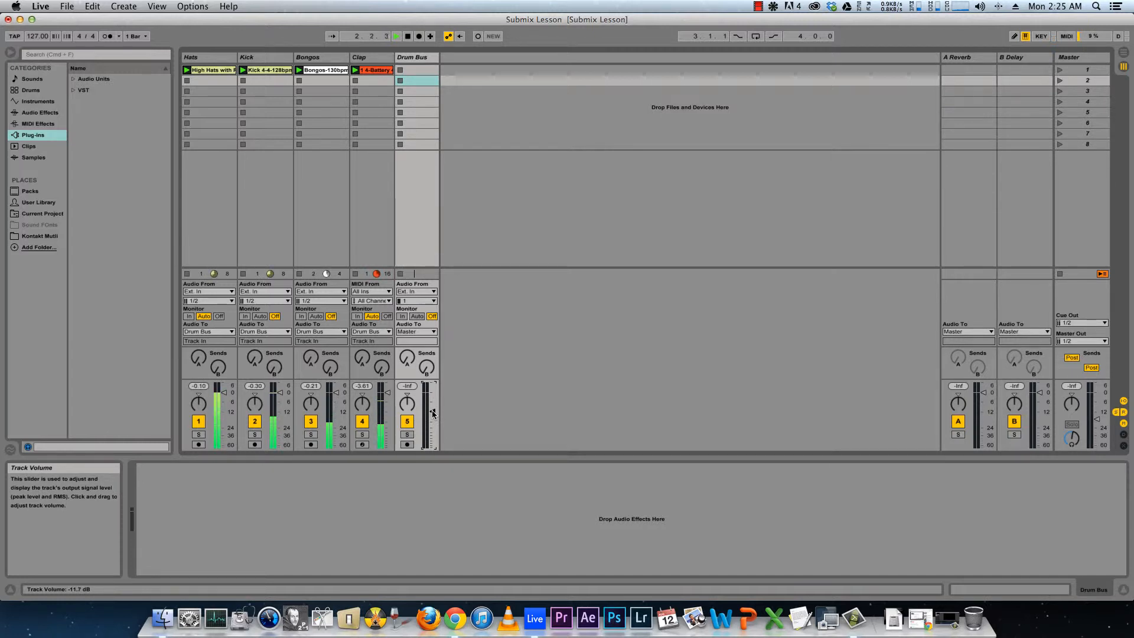
left_click(400, 317)
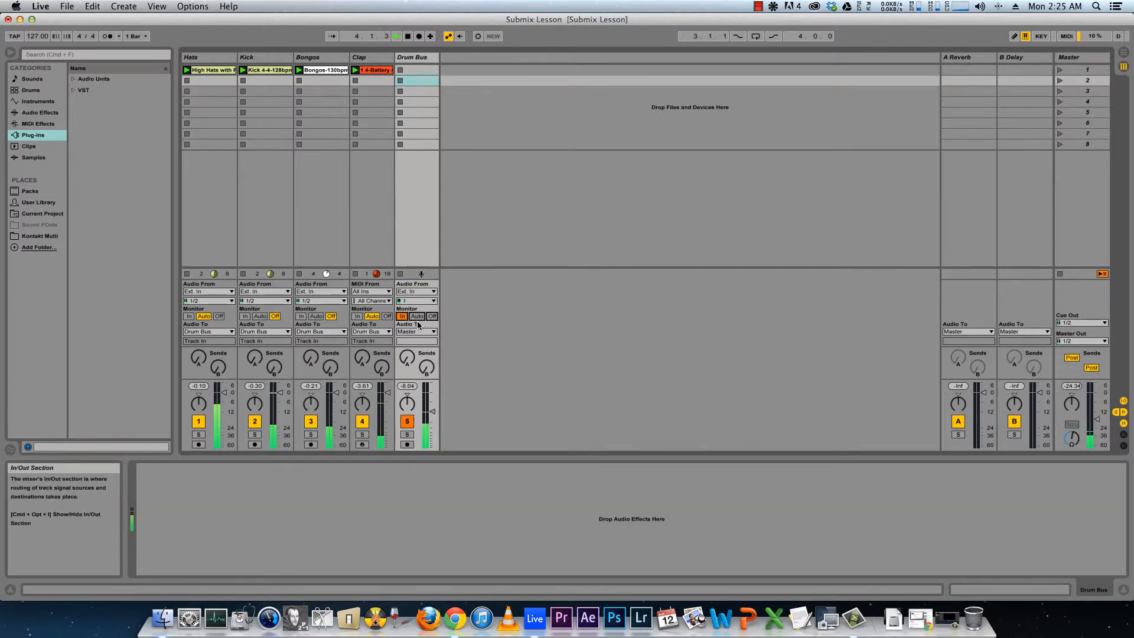
key("space")
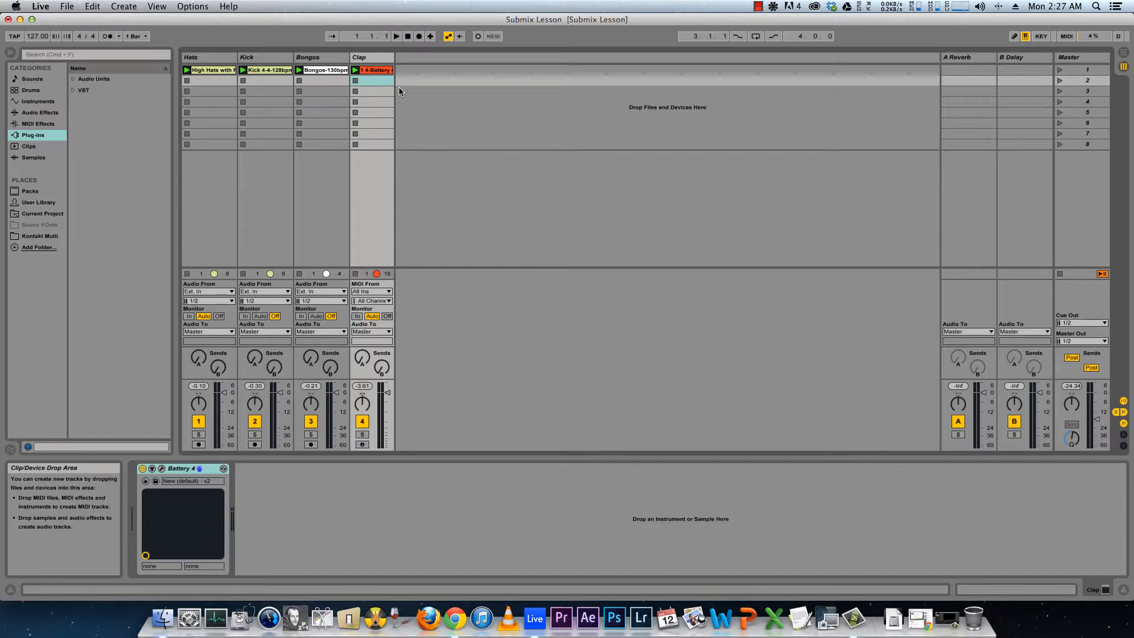
- Combine the Hats, Kick, Bongos and Clap tracks into one group track
left_click(208, 59)
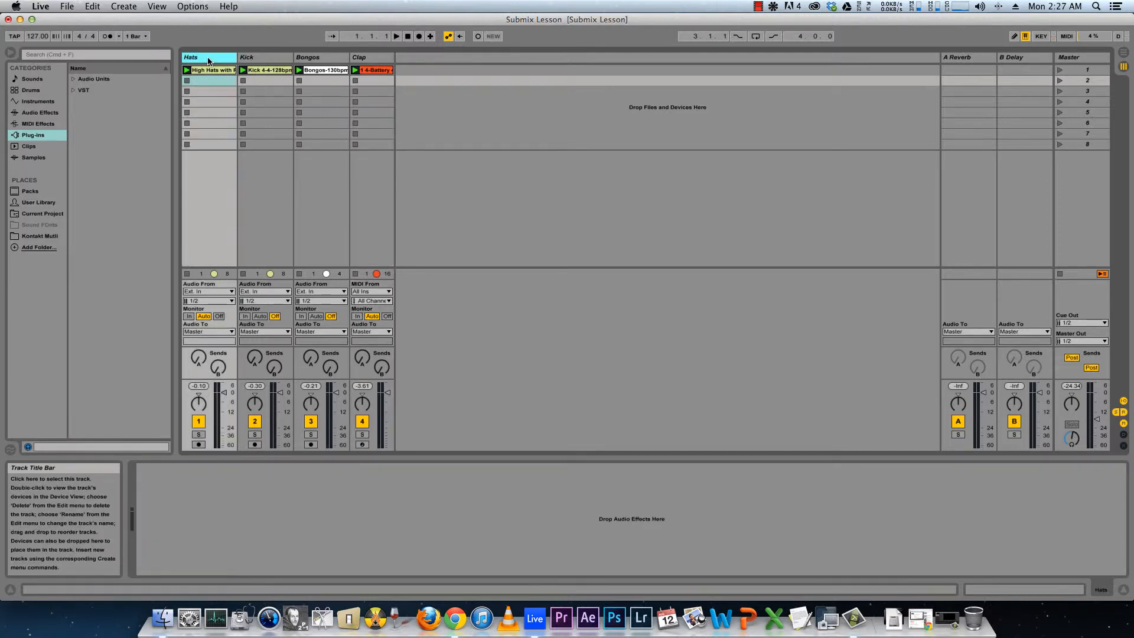
left_click(384, 58, "shift")
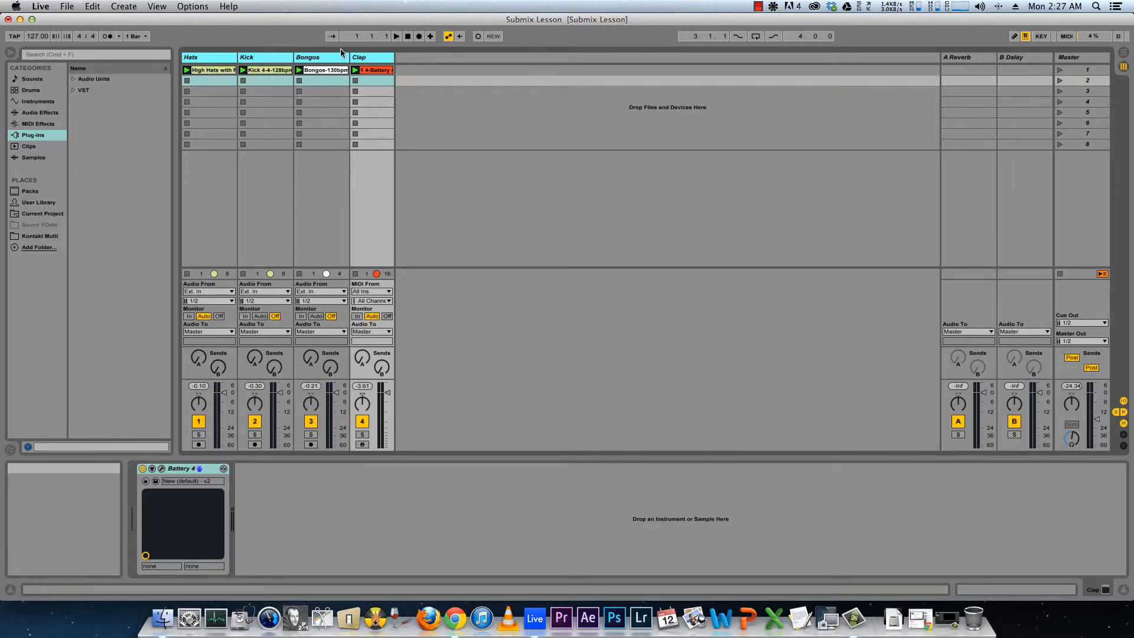
right_click(368, 60)
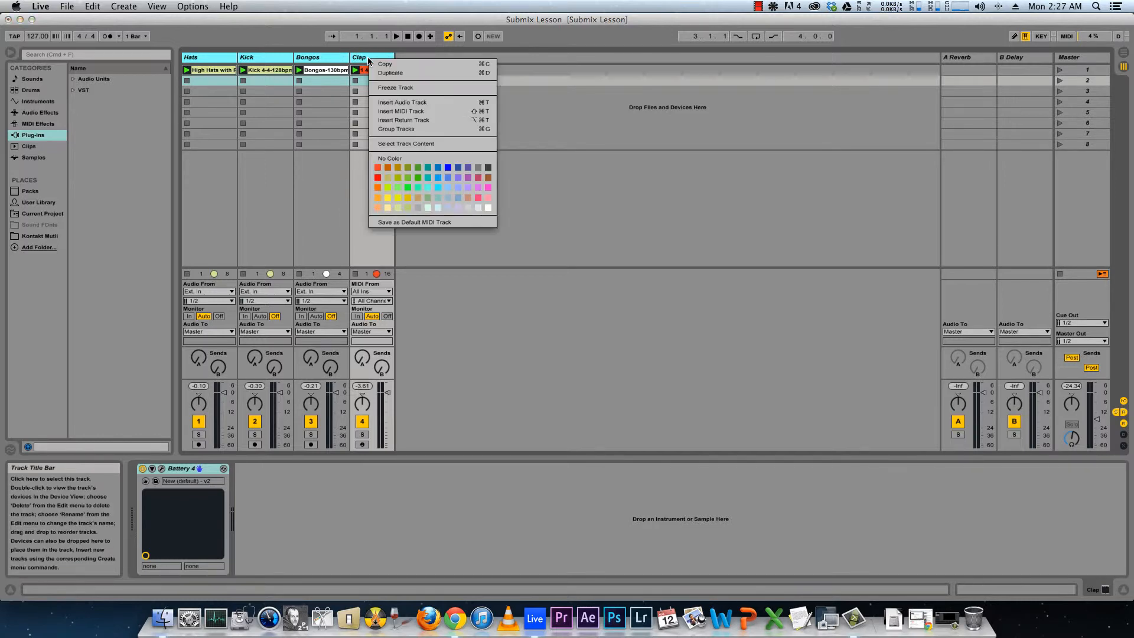
left_click(403, 129)
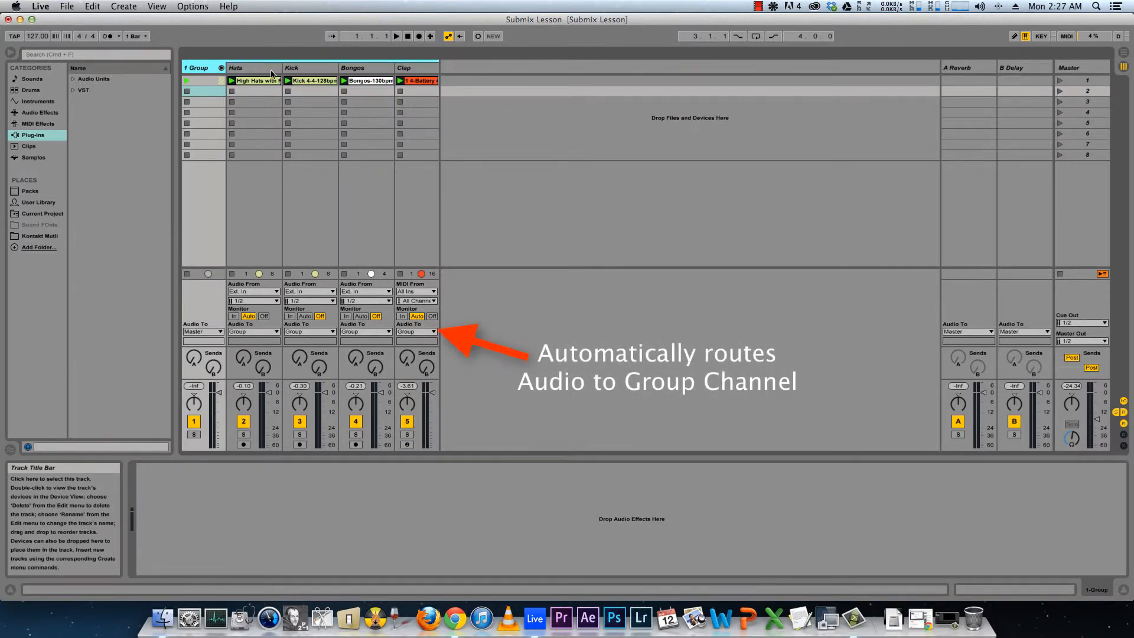
- Rename the new group track as Drum Bus and widen its column slightly so the full name fits
key("super+r")
type("Drum Buss")
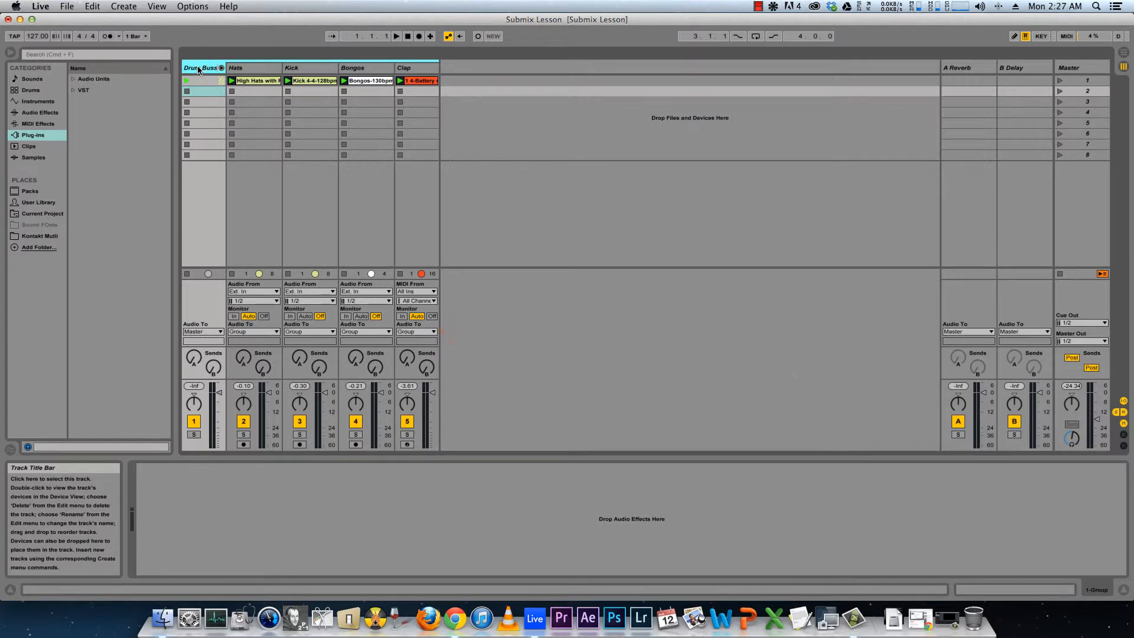
key("Return")
left_click_drag(225, 68, 236, 67)
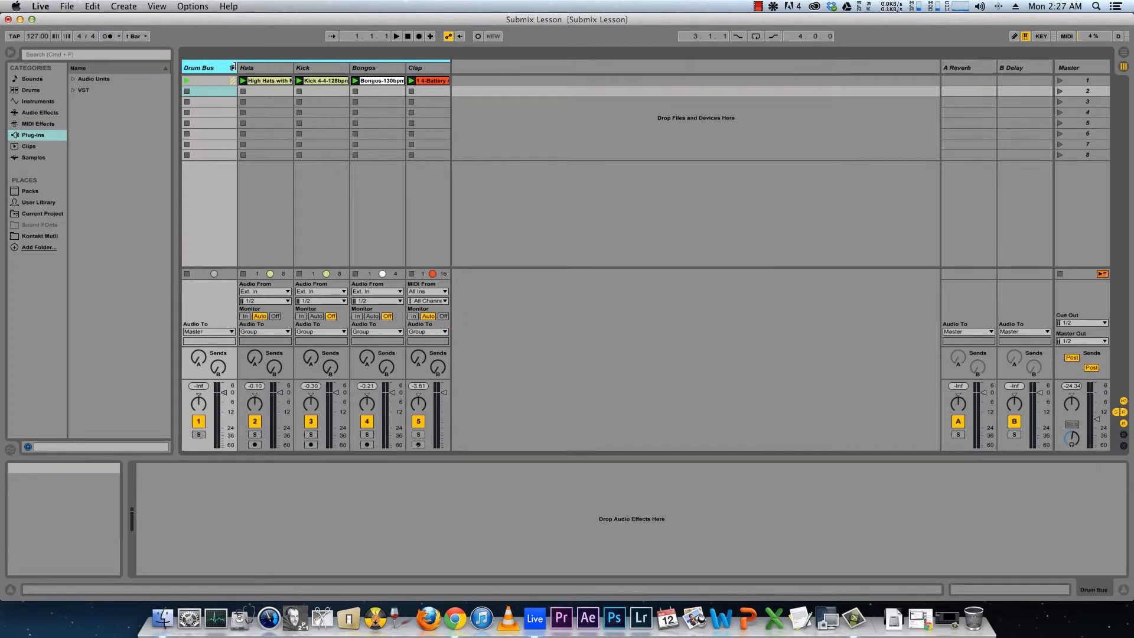
left_click(539, 132)
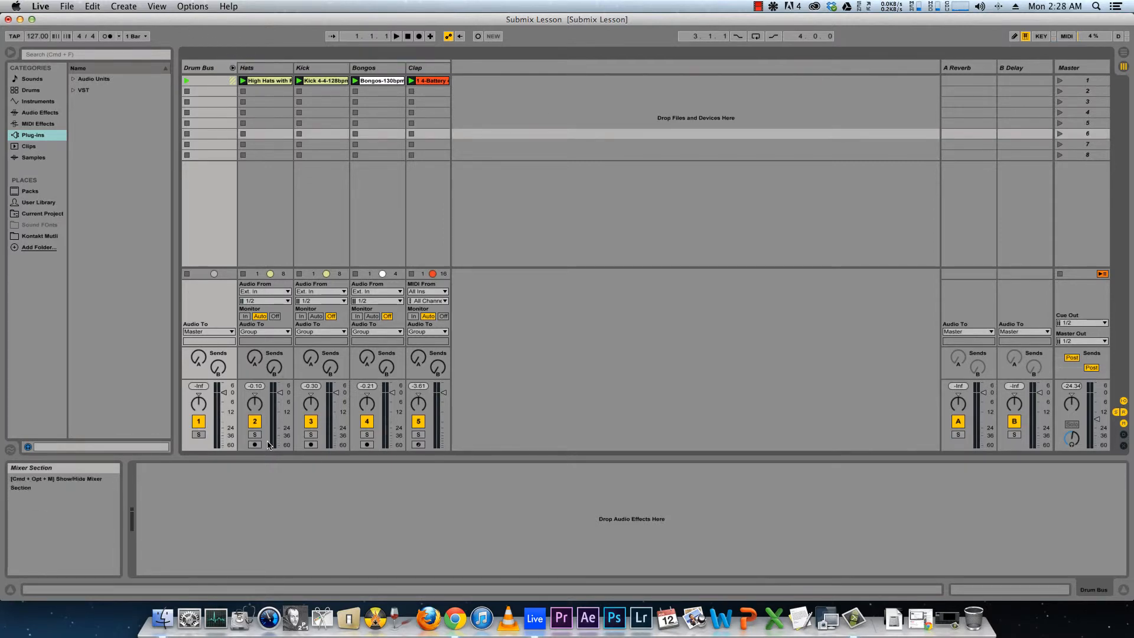
- Play the grouped drums, lower the Drum Bus group volume to about -1.3 dB, and stop playback
key("space")
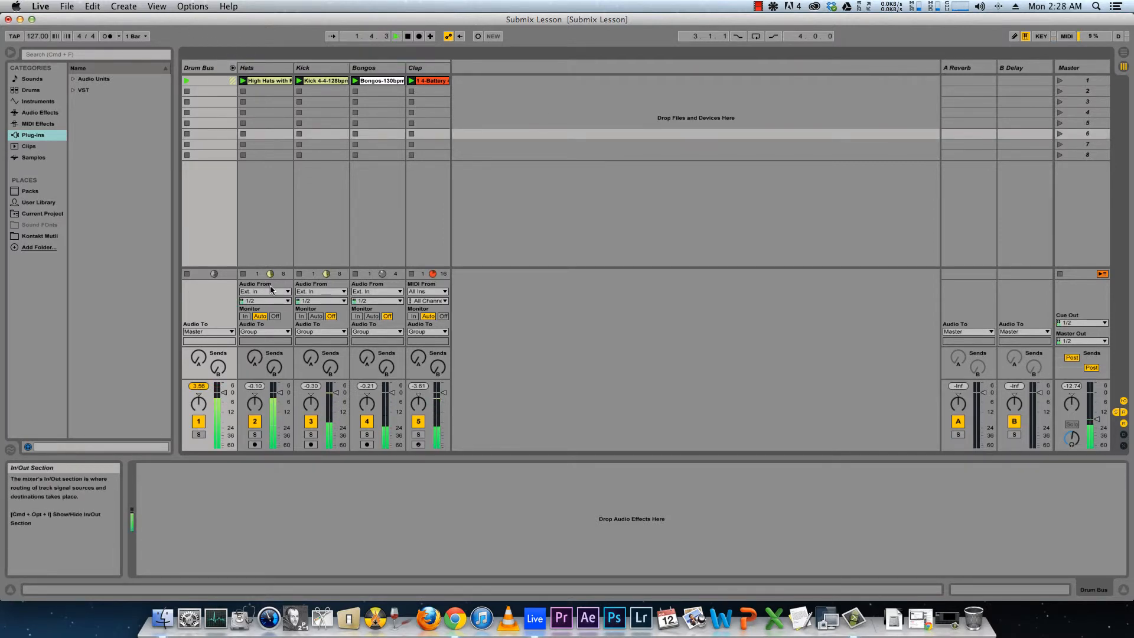
mouse_move(223, 392)
left_mouse_down()
mouse_move(224, 409)
mouse_move(222, 394)
left_mouse_up()
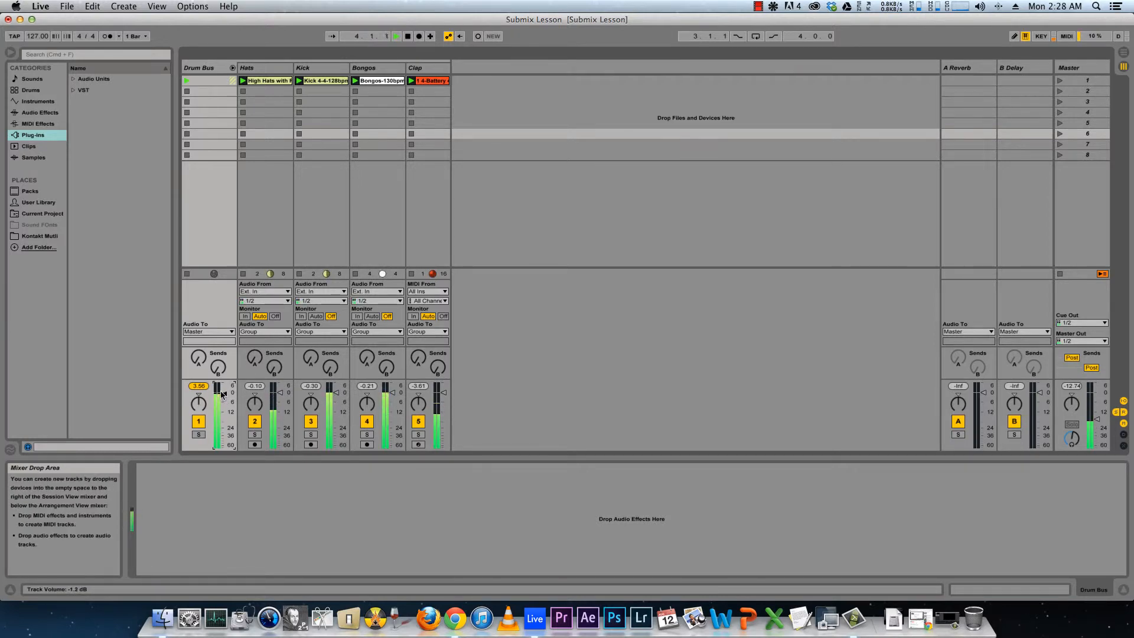
key("space")
- Set the Drum Bus group track's color to red
left_click(219, 68)
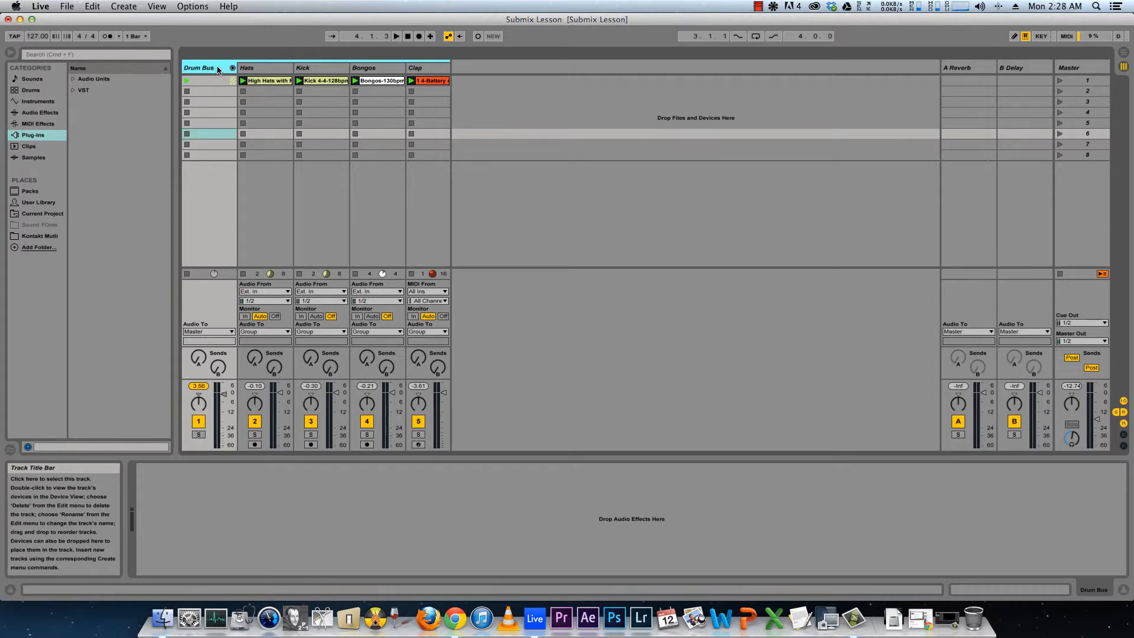
right_click(219, 69)
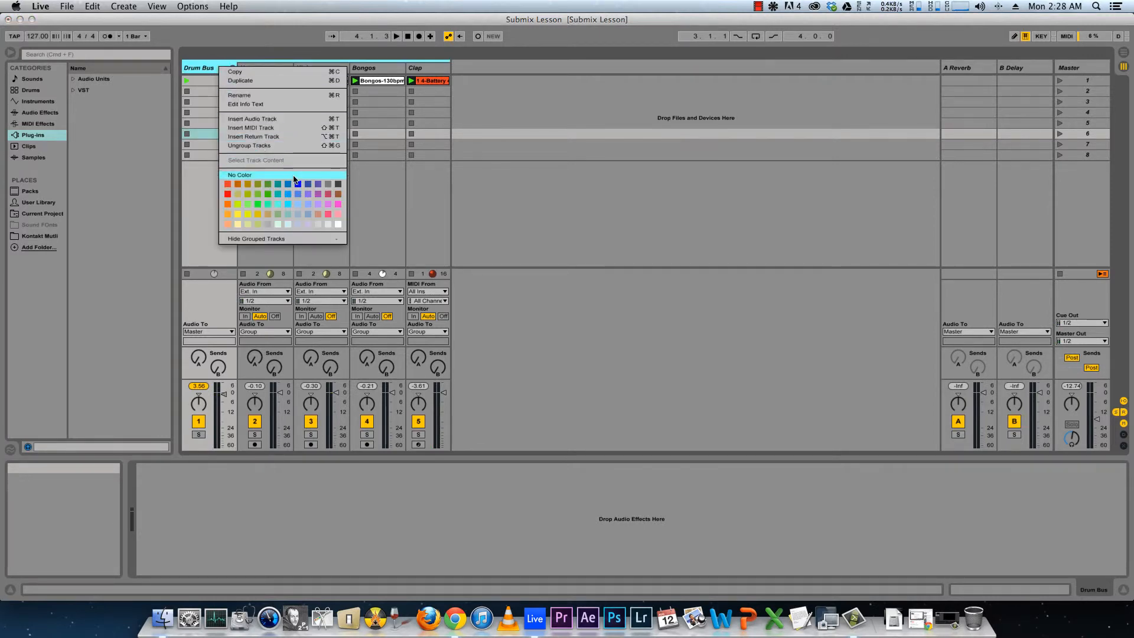
left_click(227, 195)
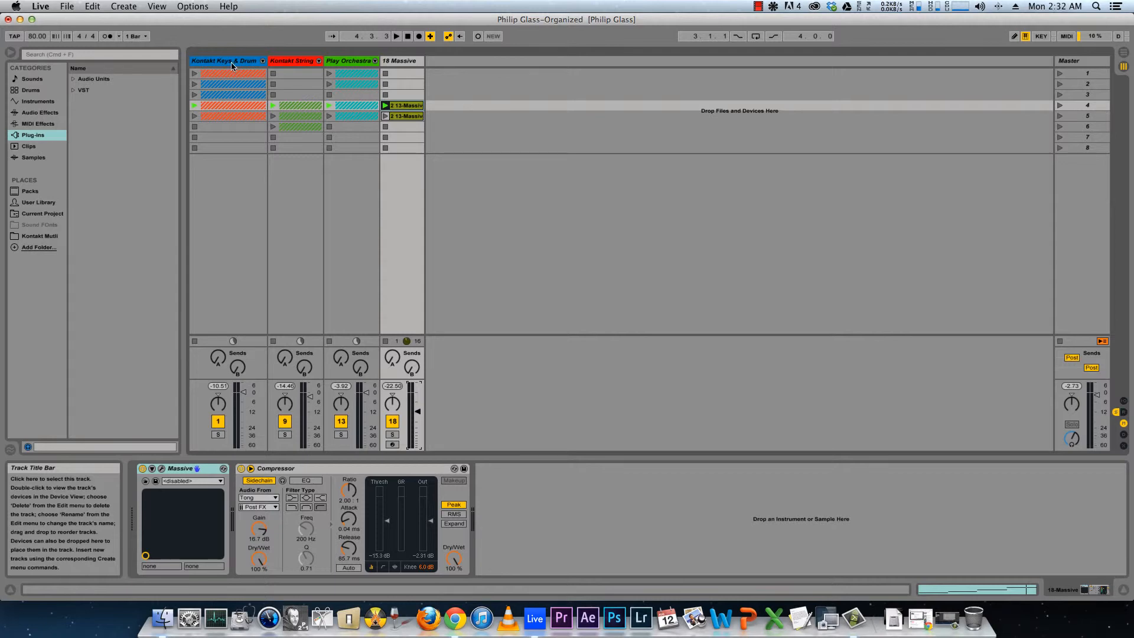
- In the Philip Glass-Organized project, unfold the Kontakt Keys & Drum, Kontakt String and Play Orchestra groups to examine their tracks, and fold them again
left_click(263, 61)
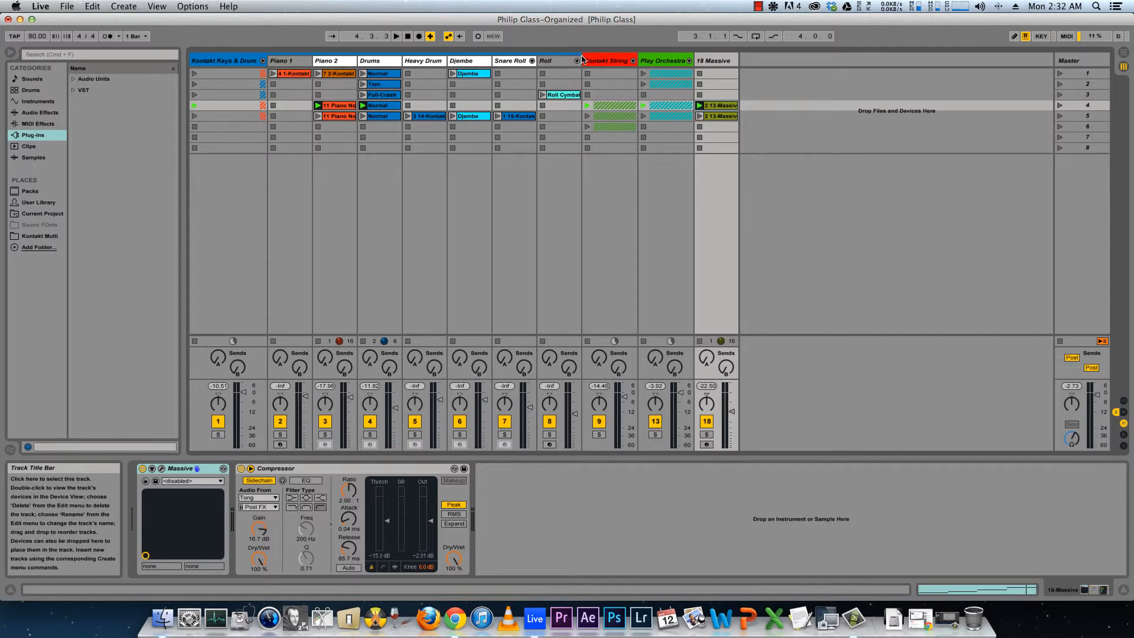
left_click(633, 61)
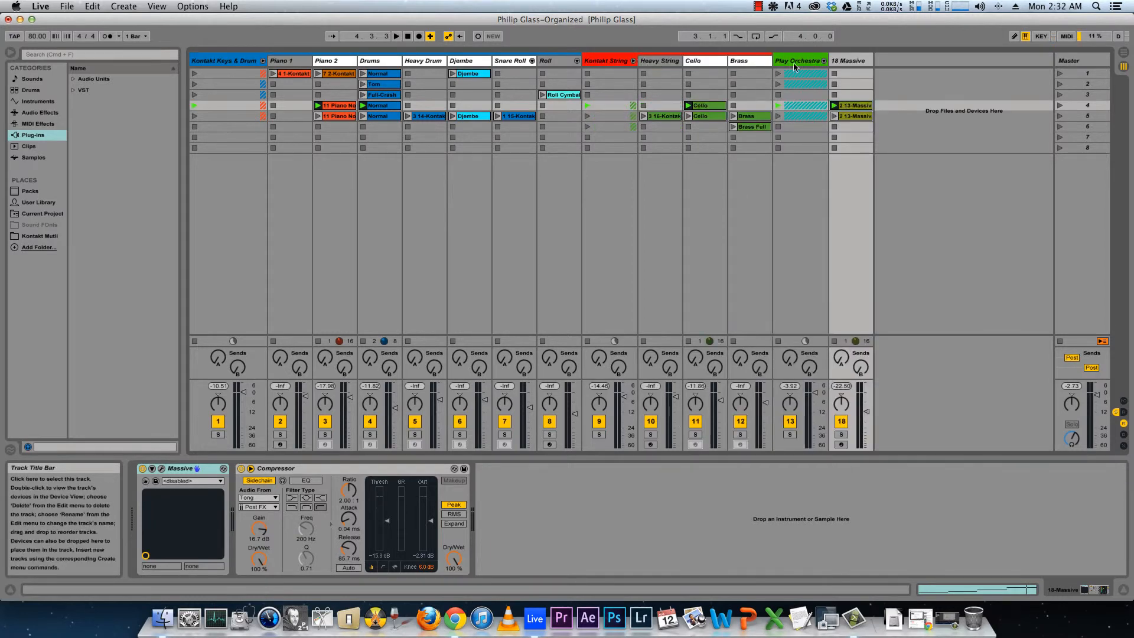
left_click(823, 61)
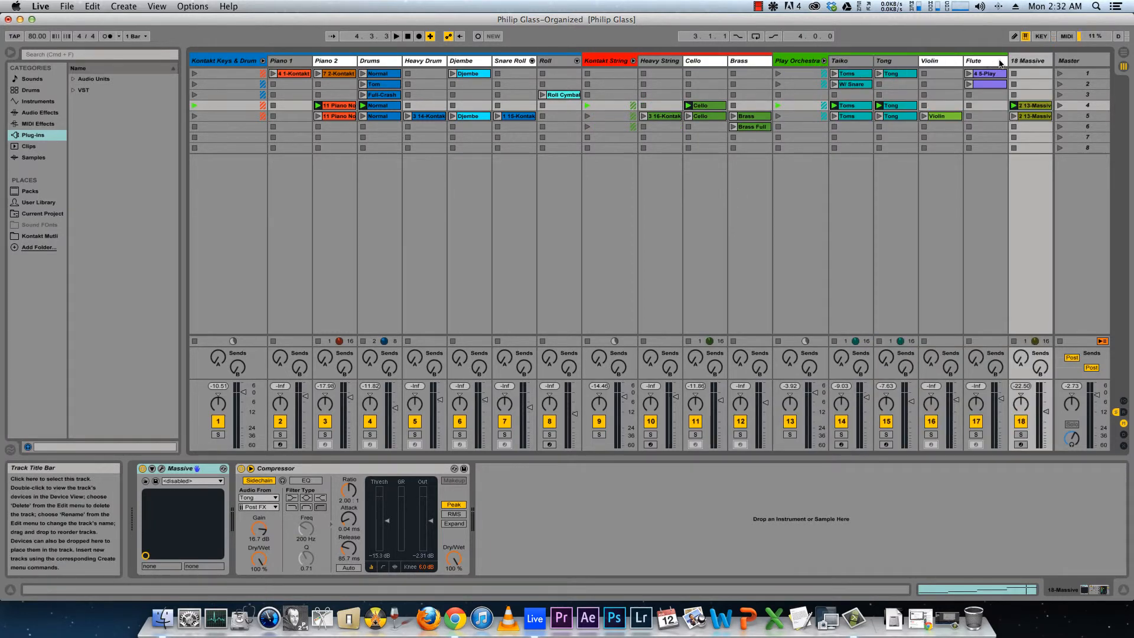
left_click(823, 61)
left_click(633, 60)
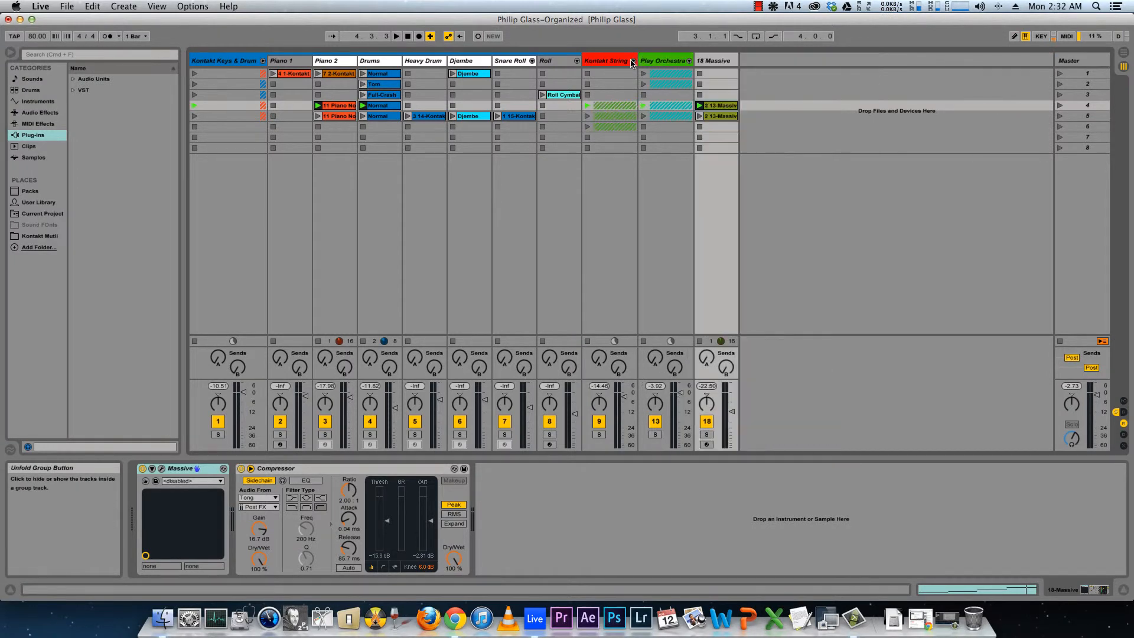
left_click(262, 60)
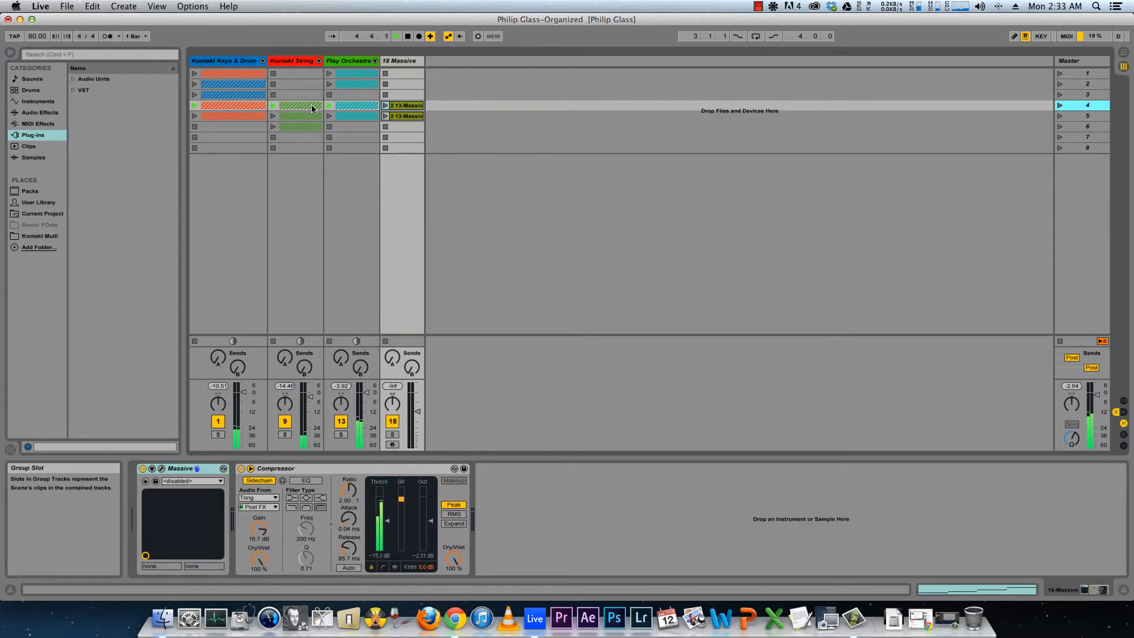
- Stop the playback of the Philip Glass-Organized project
key("space")
left_click(516, 134)
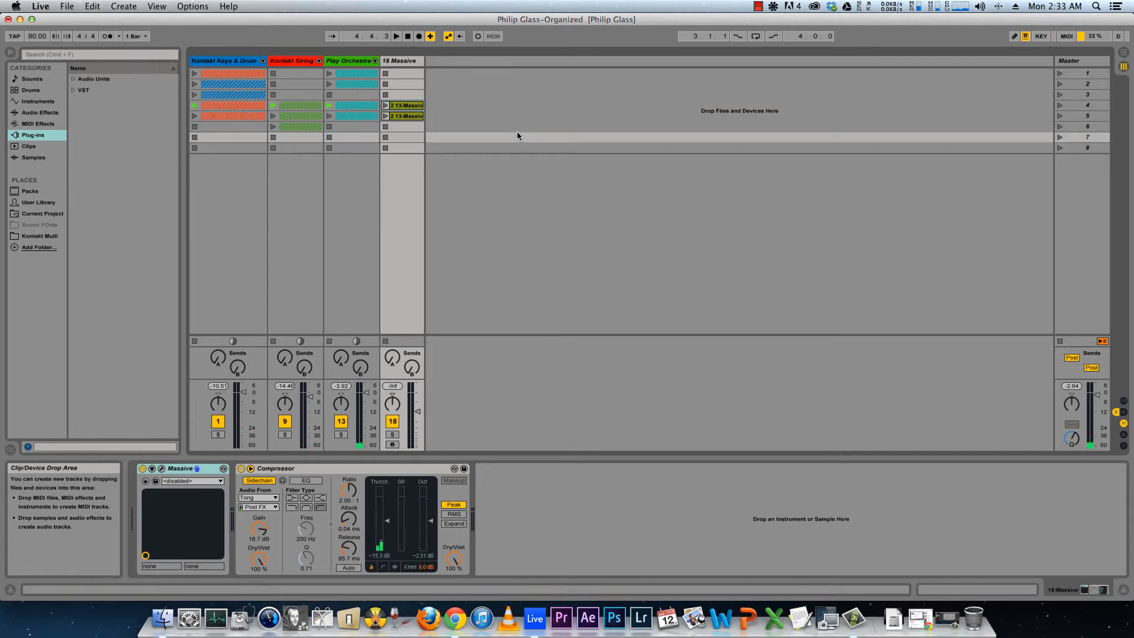
left_click(374, 61)
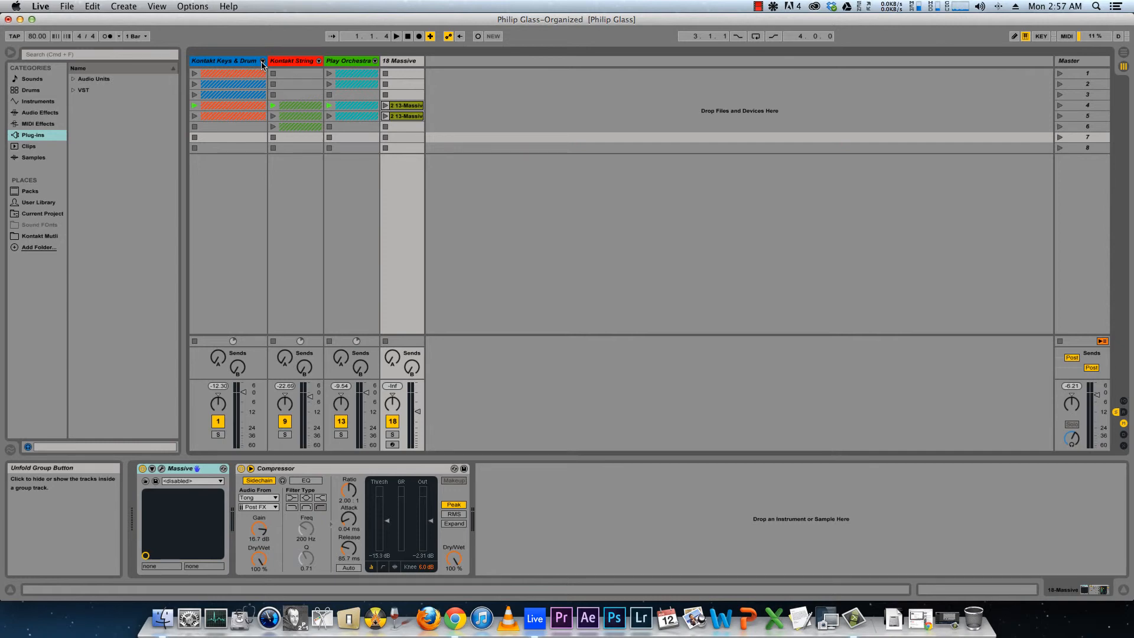
- Unfold the Kontakt Keys & Drum, Kontakt String and Play Orchestra groups to show all their tracks
left_click(262, 62)
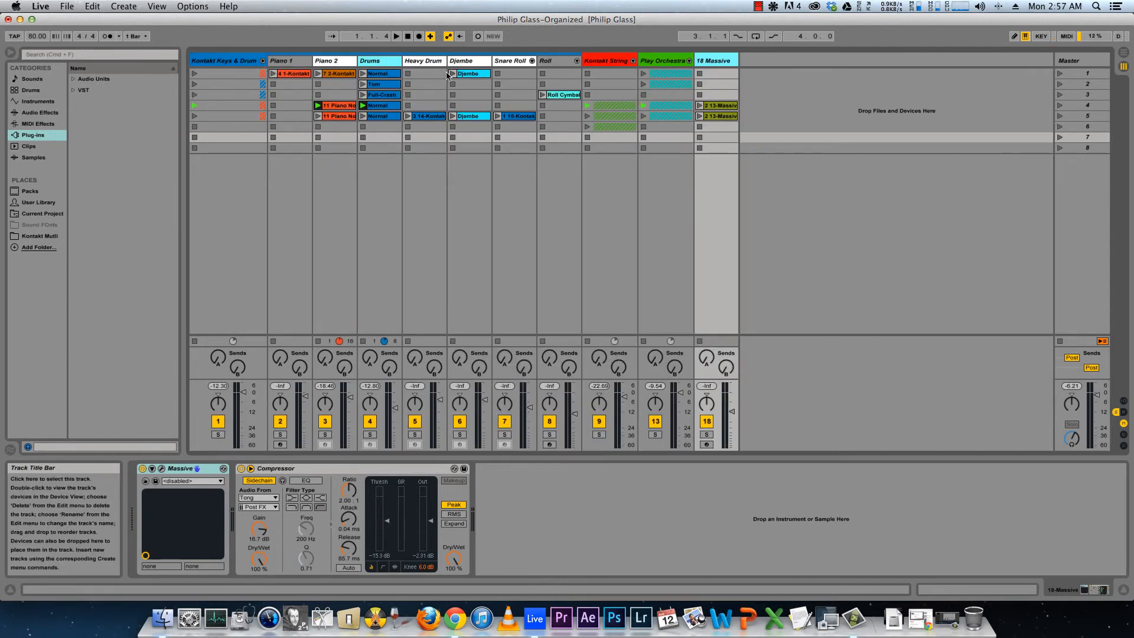
left_click(632, 61)
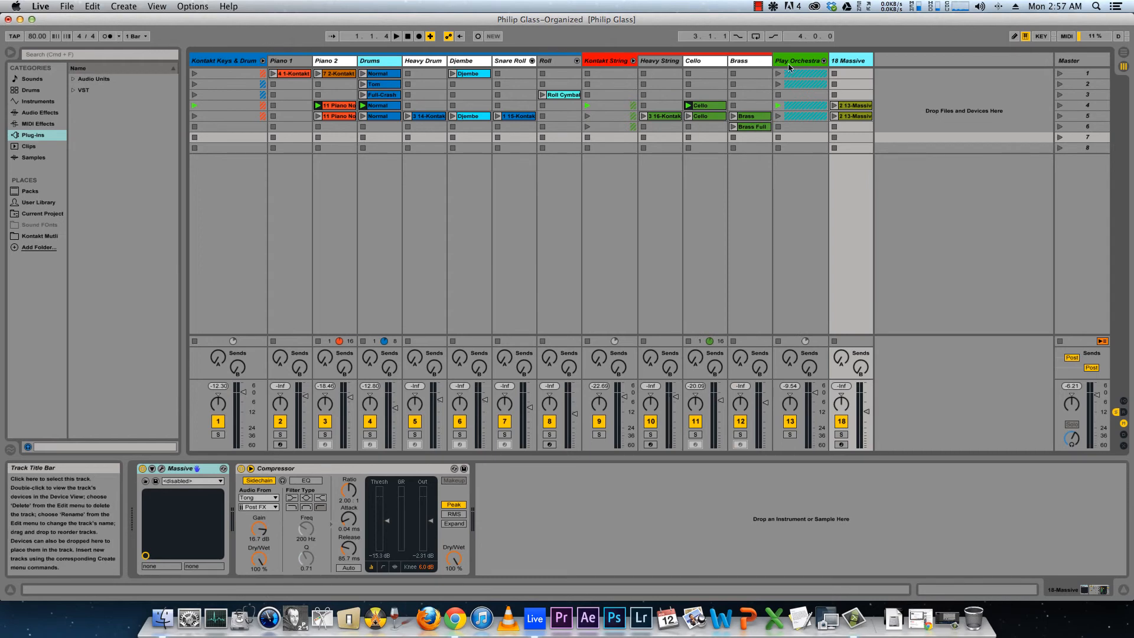
left_click(825, 61)
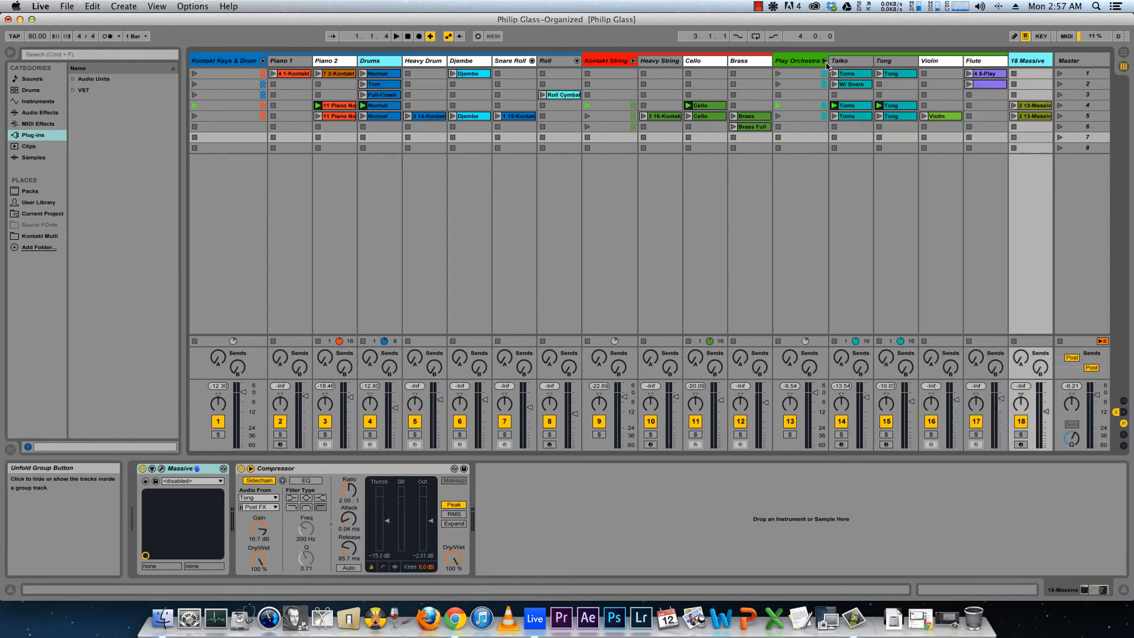